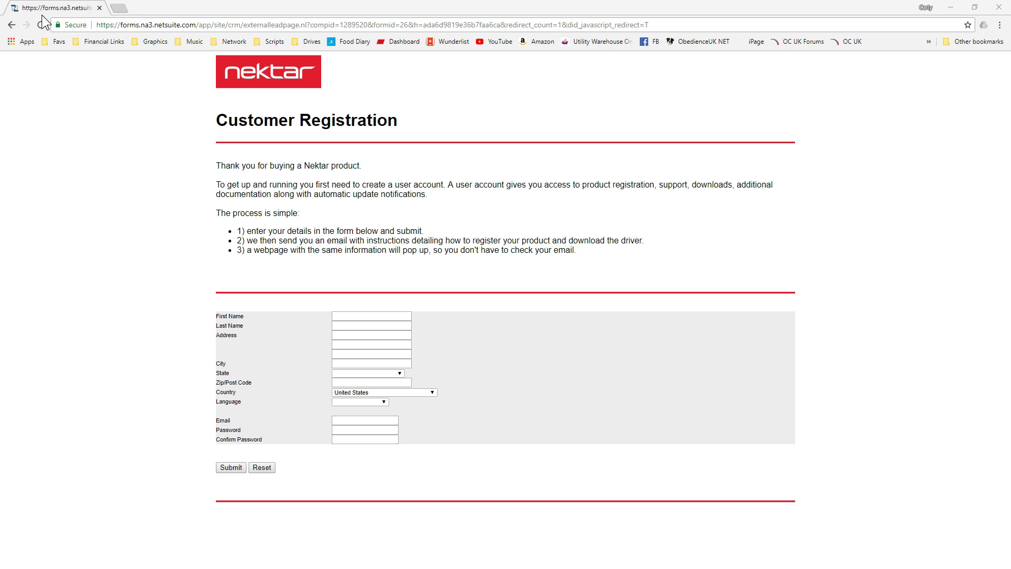
Leave the Customer Registration form and go back to the Nektar login page.
click(11, 25)
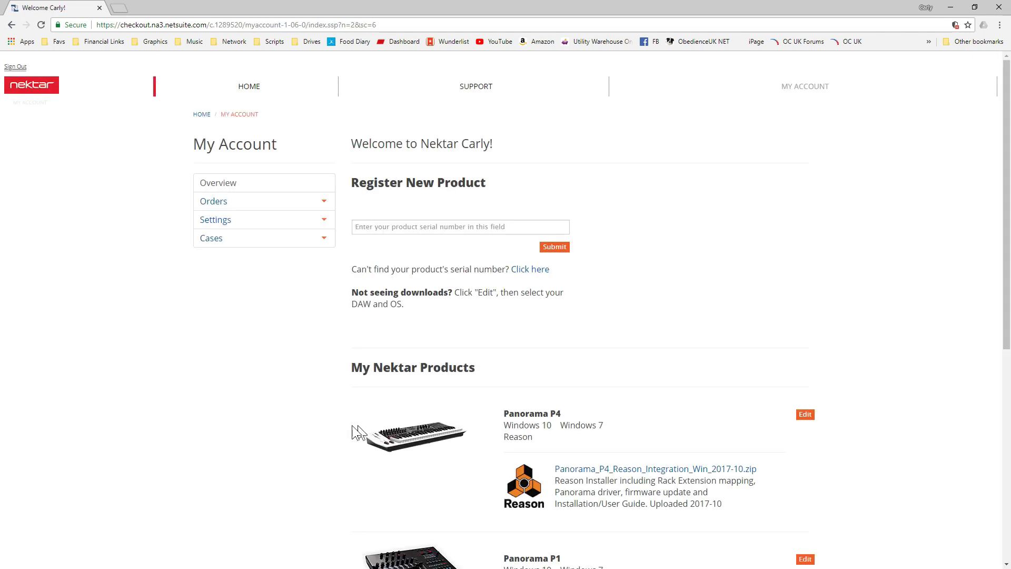
Enter the Panorama T6's serial number under Register New Product and submit it.
scroll(358, 428, down, 2)
scroll(361, 431, down, 5)
scroll(362, 431, up, 2)
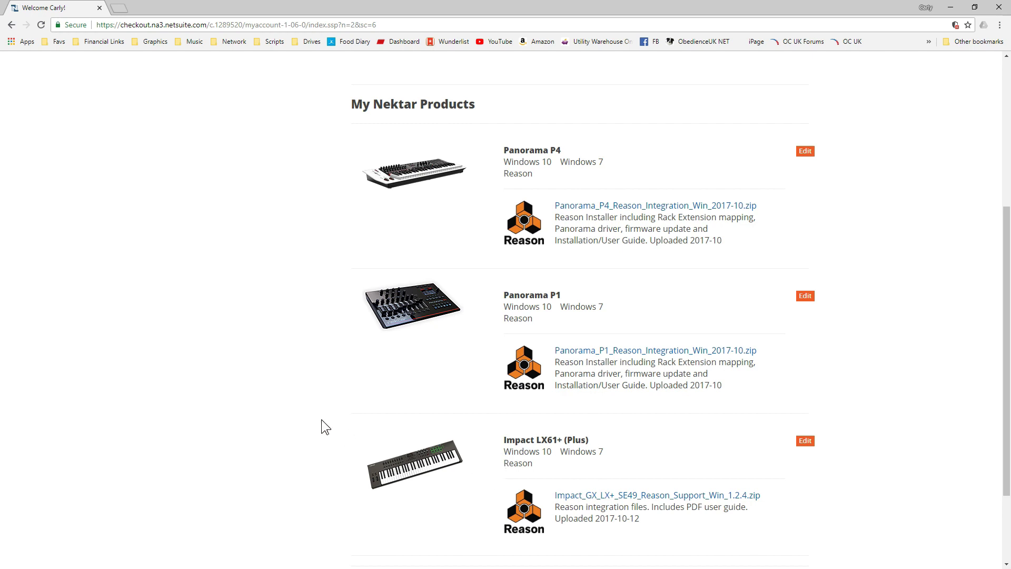
scroll(322, 422, up, 5)
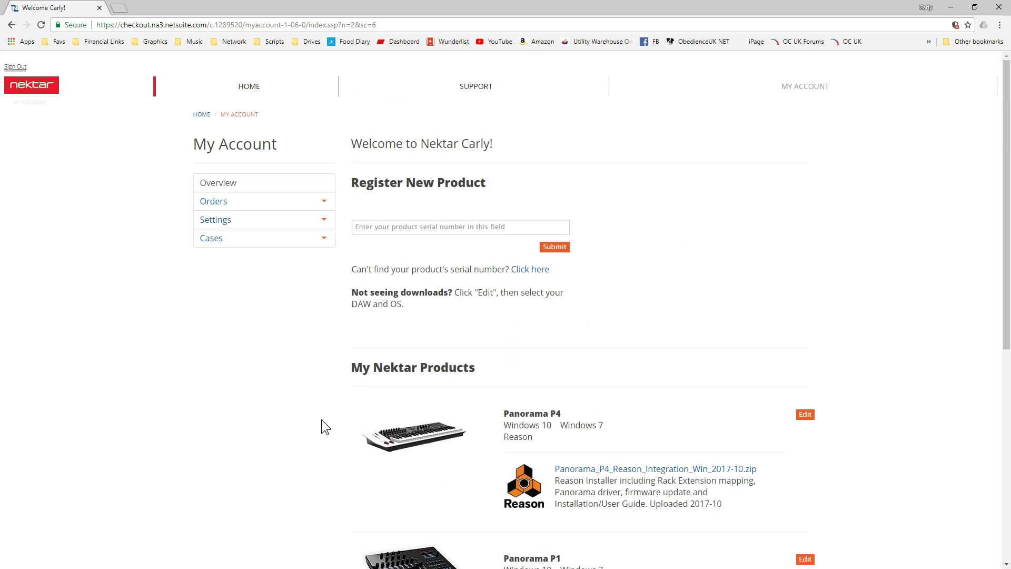
click(420, 226)
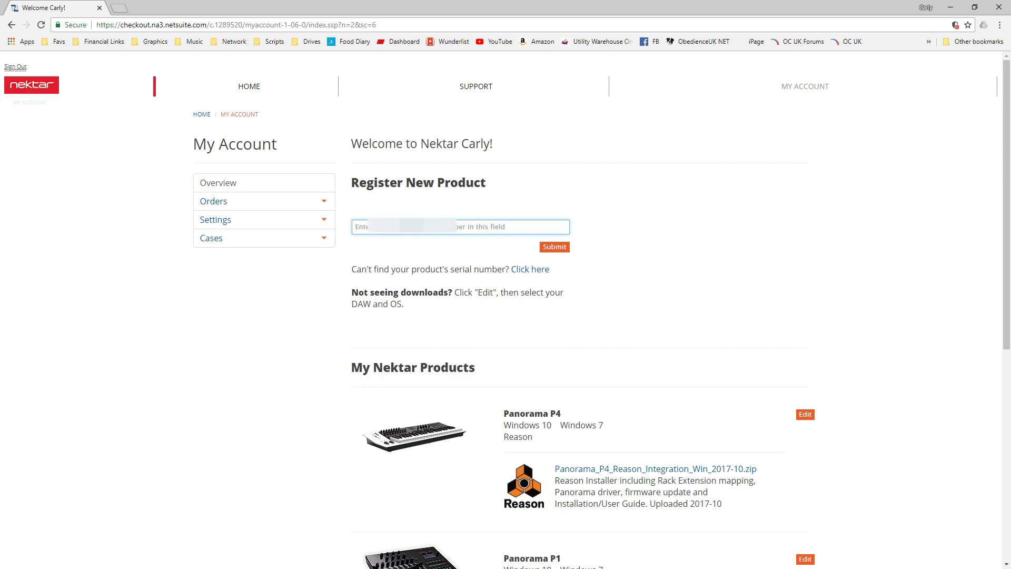
text(062)
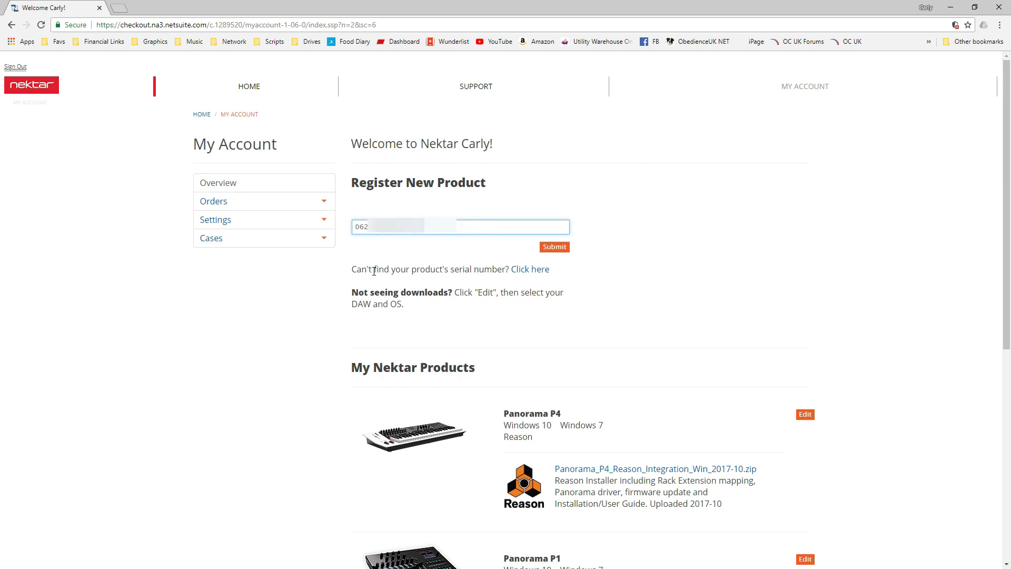
click(553, 246)
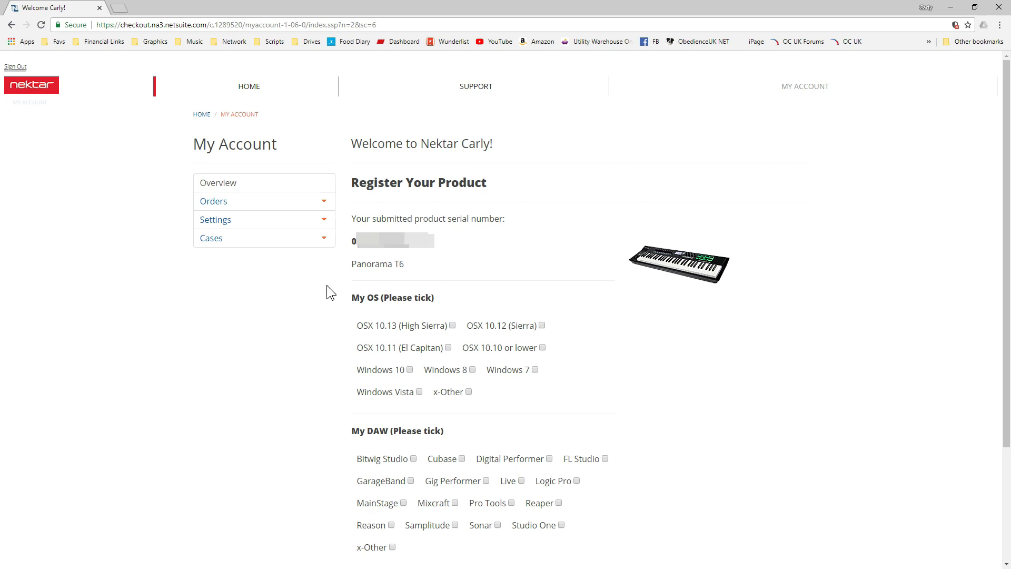
On the T6 registration form, tick Windows 7 as an operating system and Reason as the DAW.
scroll(310, 316, down, 2)
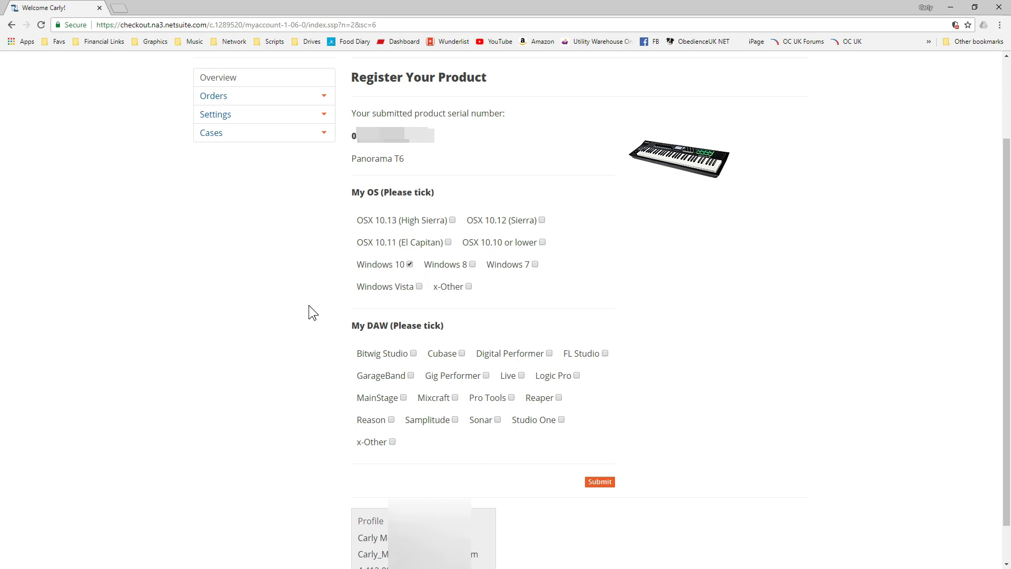
click(535, 265)
scroll(305, 315, down, 1)
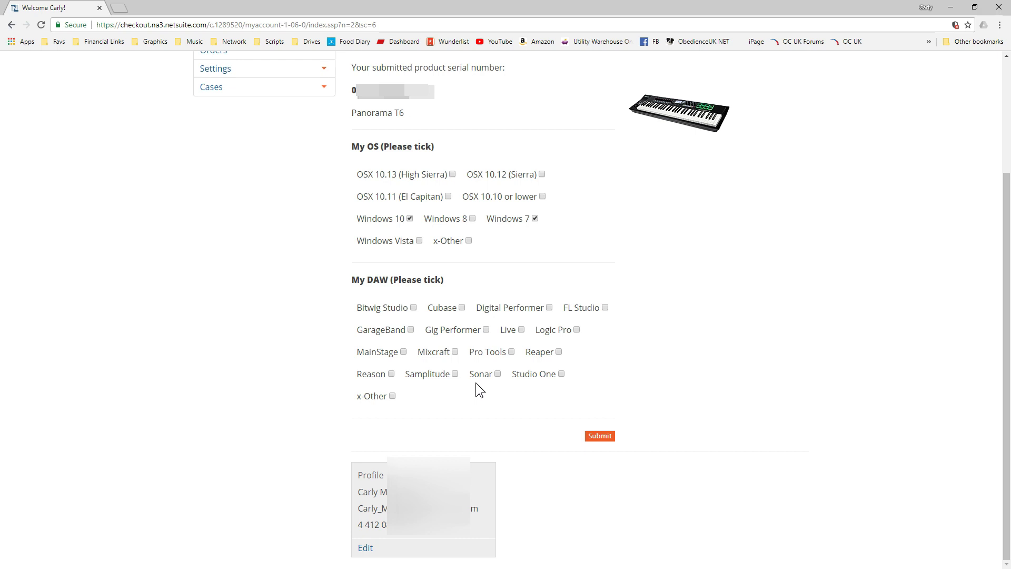
click(391, 374)
Submit the T6 registration and save Panorama_T6_Reason_Support_WIN_1.0.2.zip into the Nektar(w) folder.
click(600, 437)
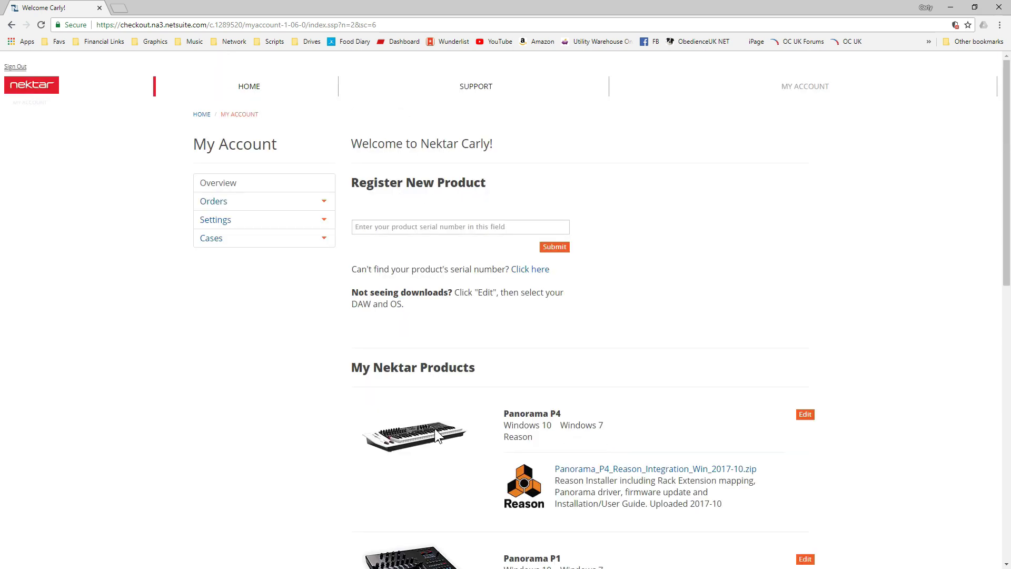
scroll(349, 416, down, 3)
scroll(349, 413, down, 5)
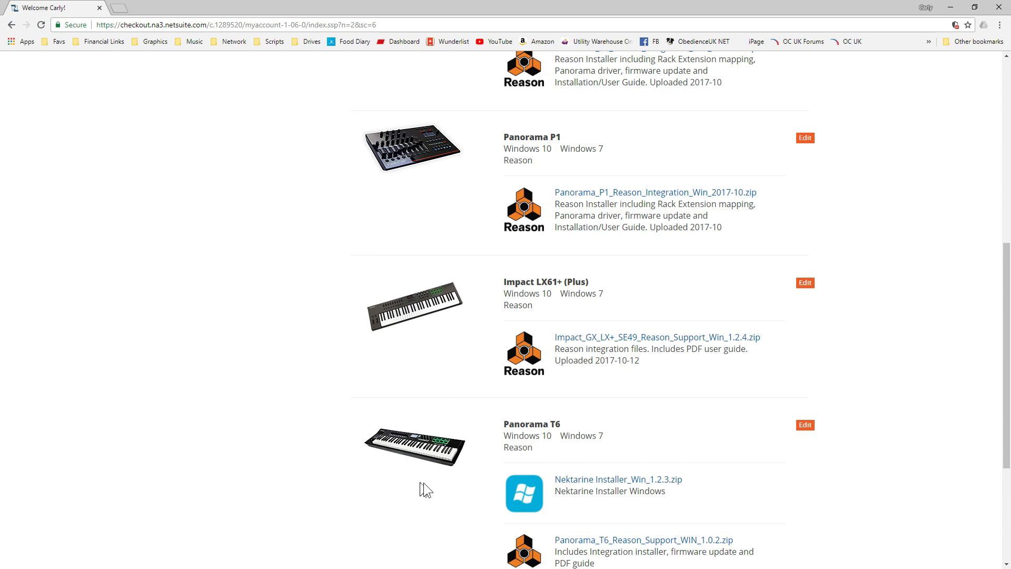
scroll(427, 483, down, 2)
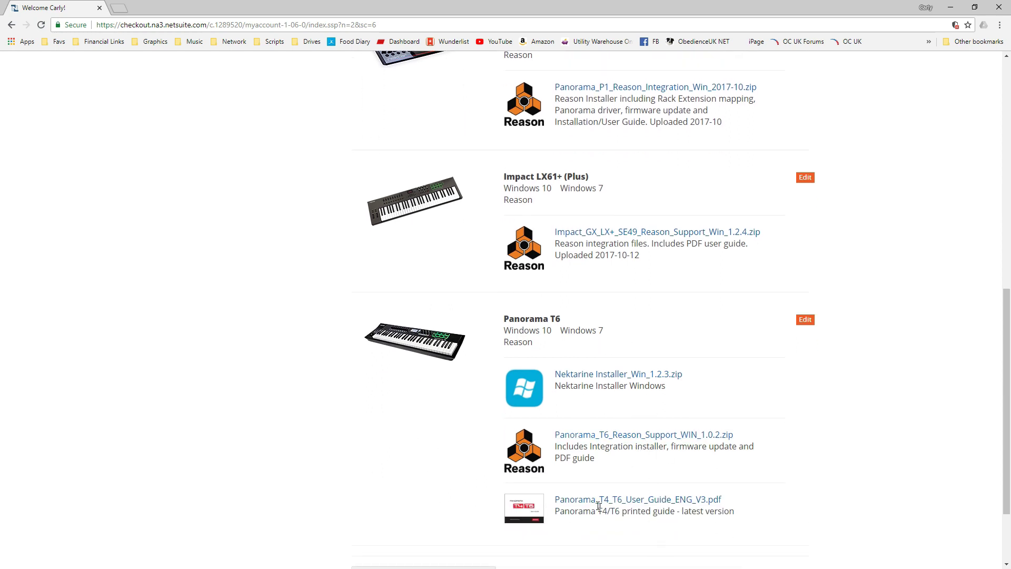
click(598, 438)
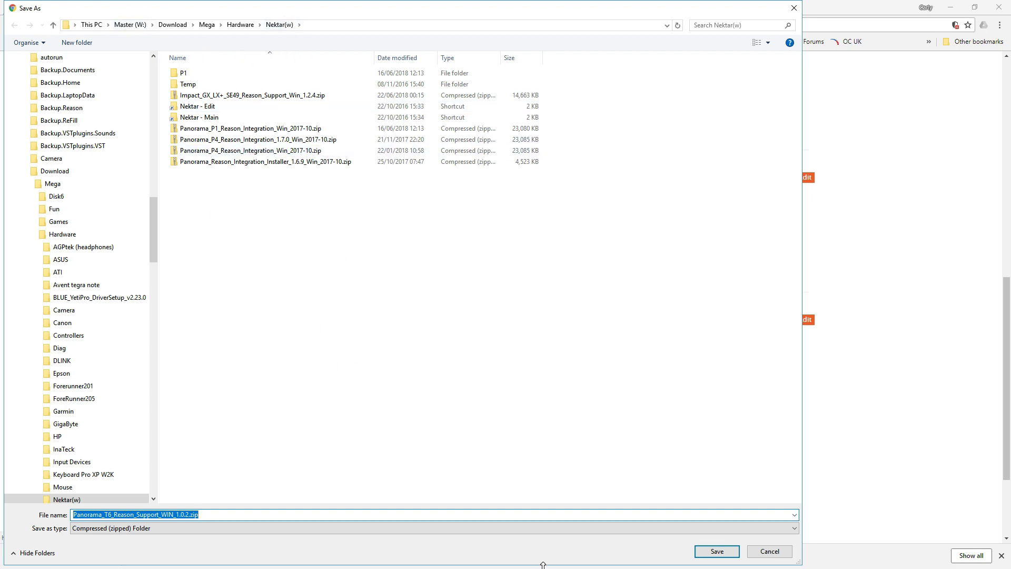
click(715, 551)
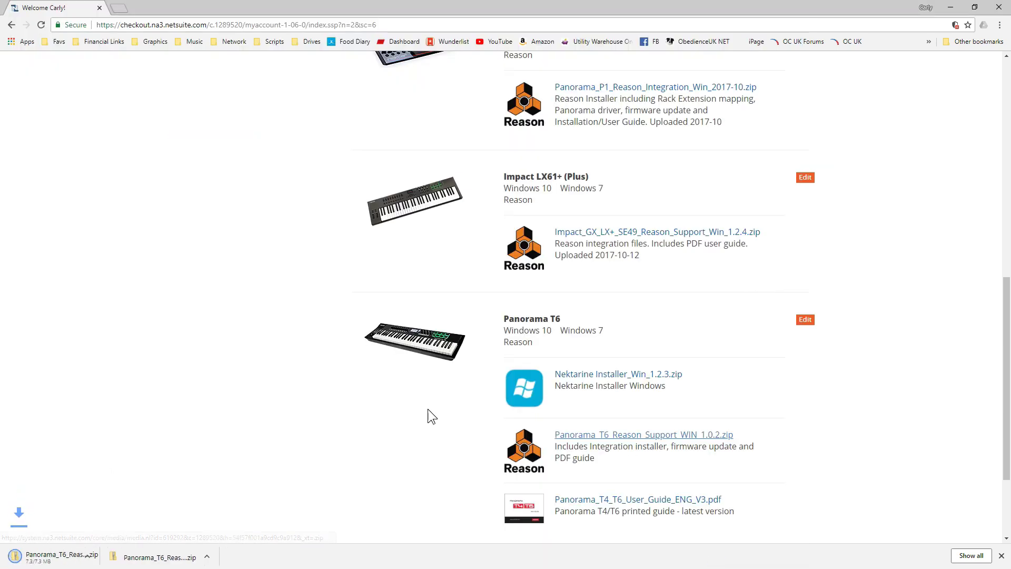
Open the downloaded support zip maximized, widen its Name column, and select its three items.
click(74, 557)
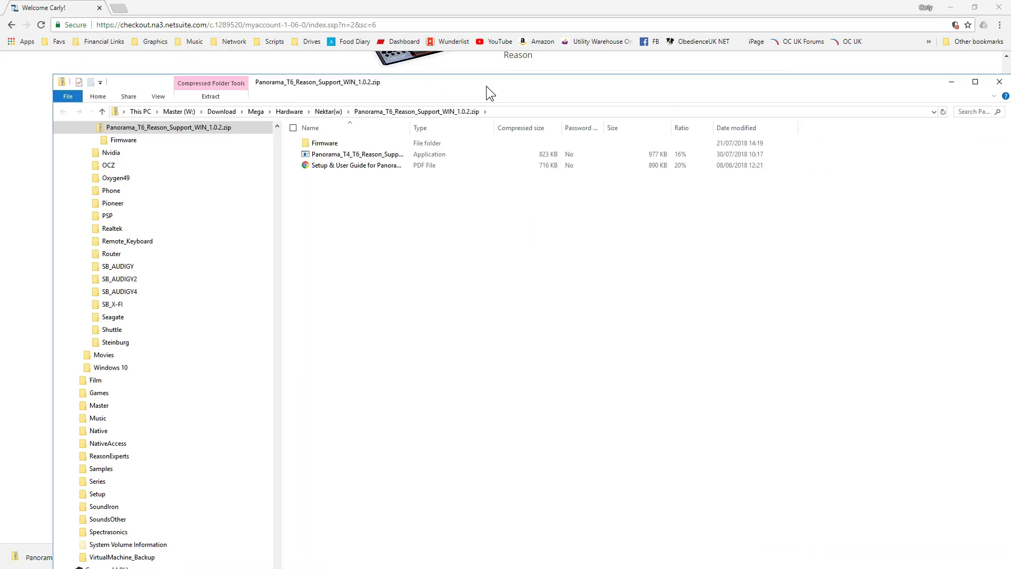
double_click(486, 87)
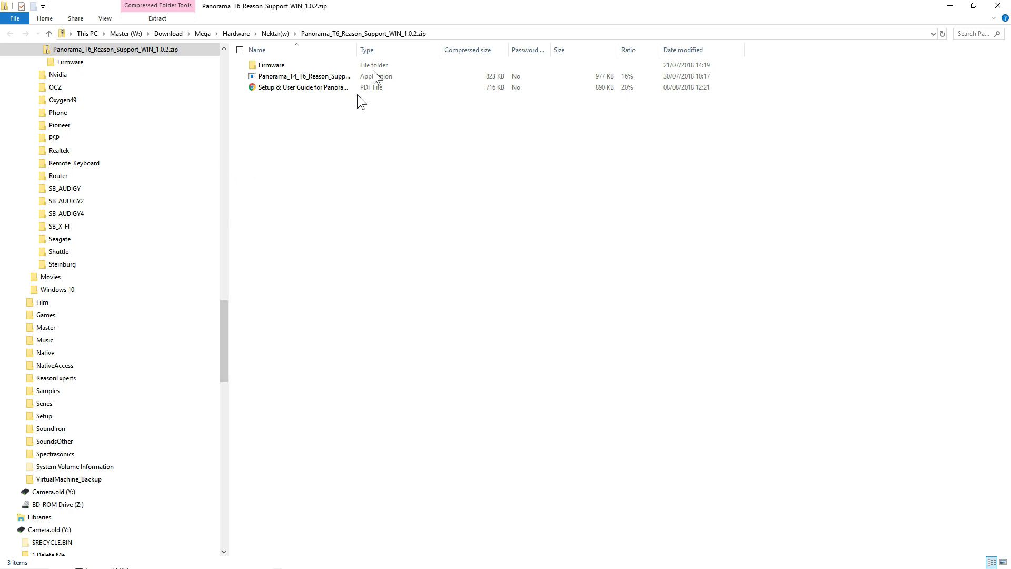
drag(357, 49, 444, 54)
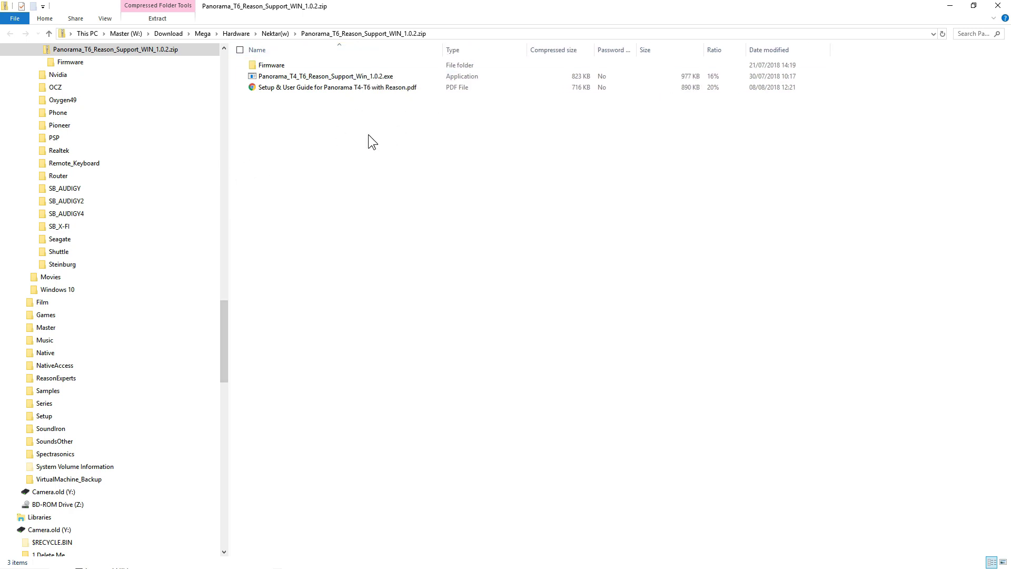
scroll(116, 133, up, 3)
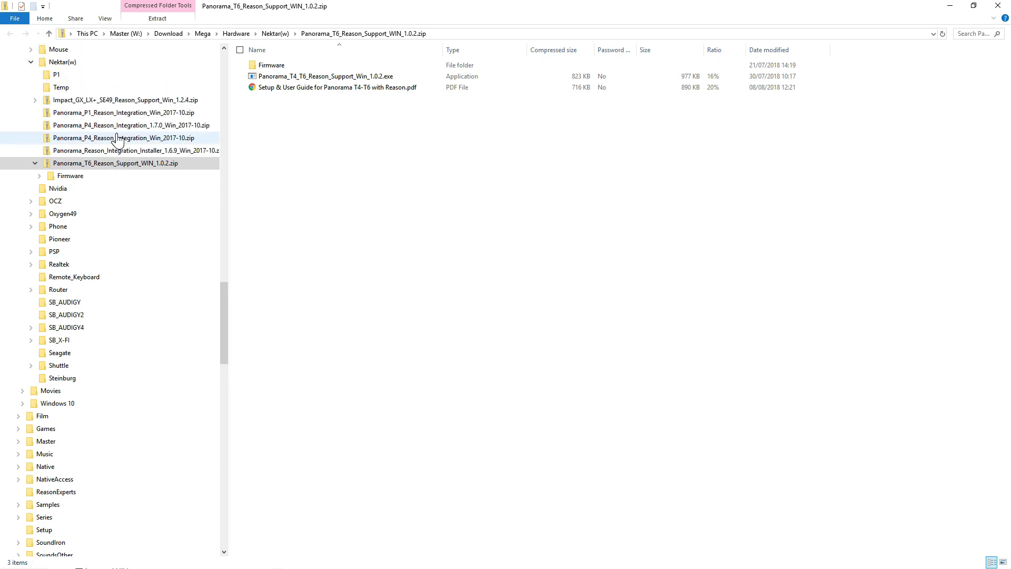
click(274, 68)
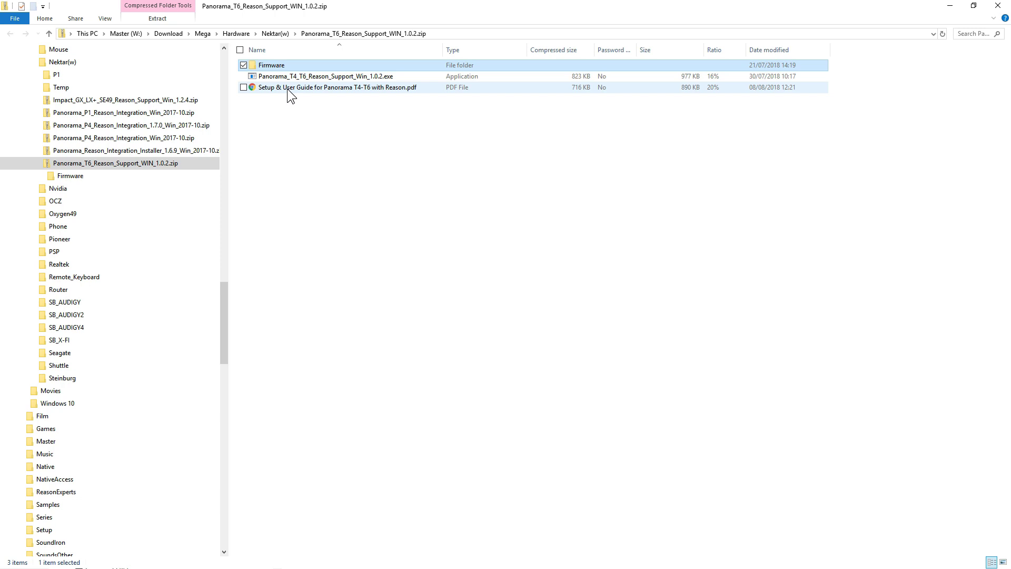
shift+click(286, 89)
Create a new folder inside Nektar(w) and start renaming it.
click(67, 64)
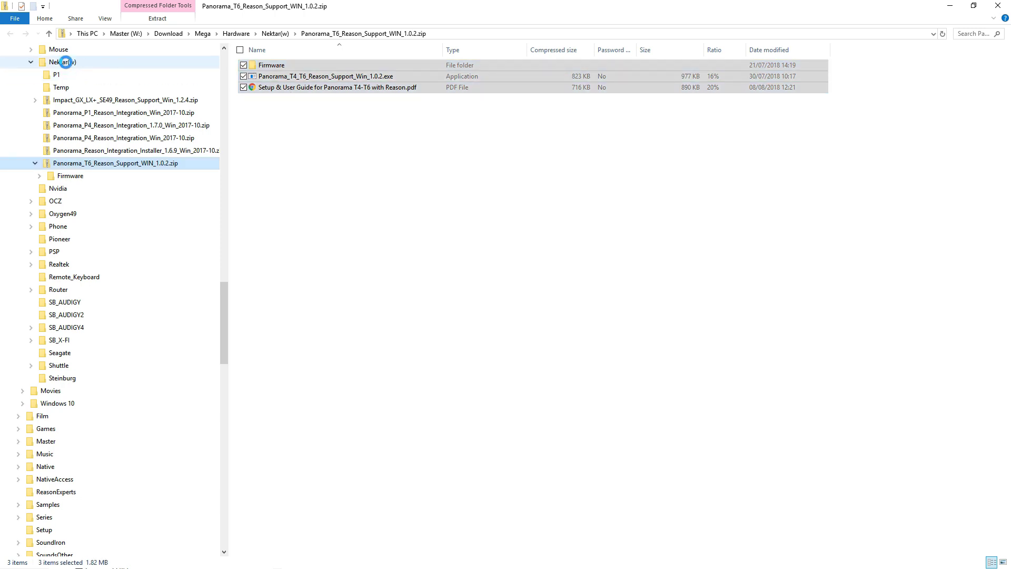
right_click(66, 62)
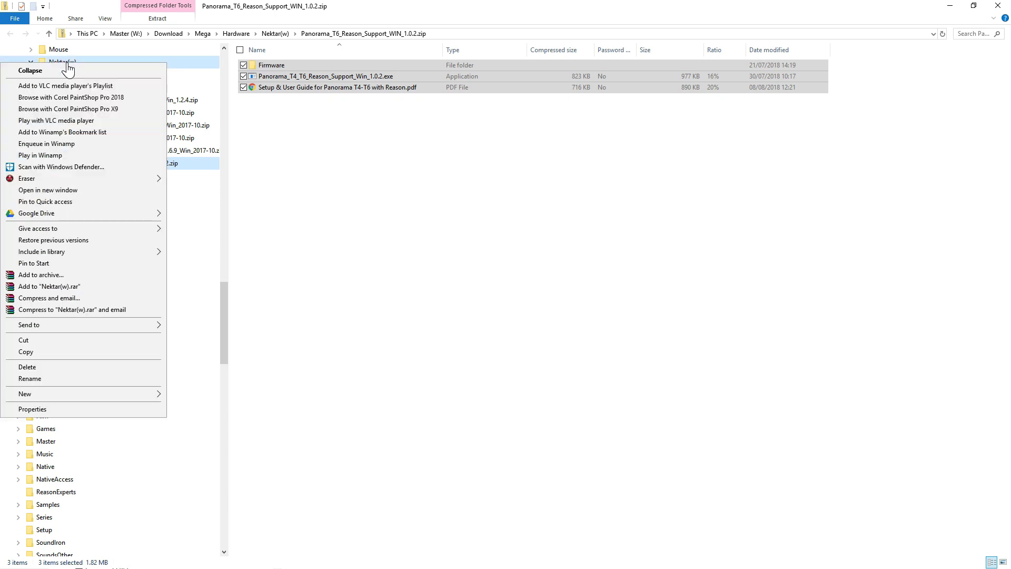
mouse_move(136, 395)
click(191, 395)
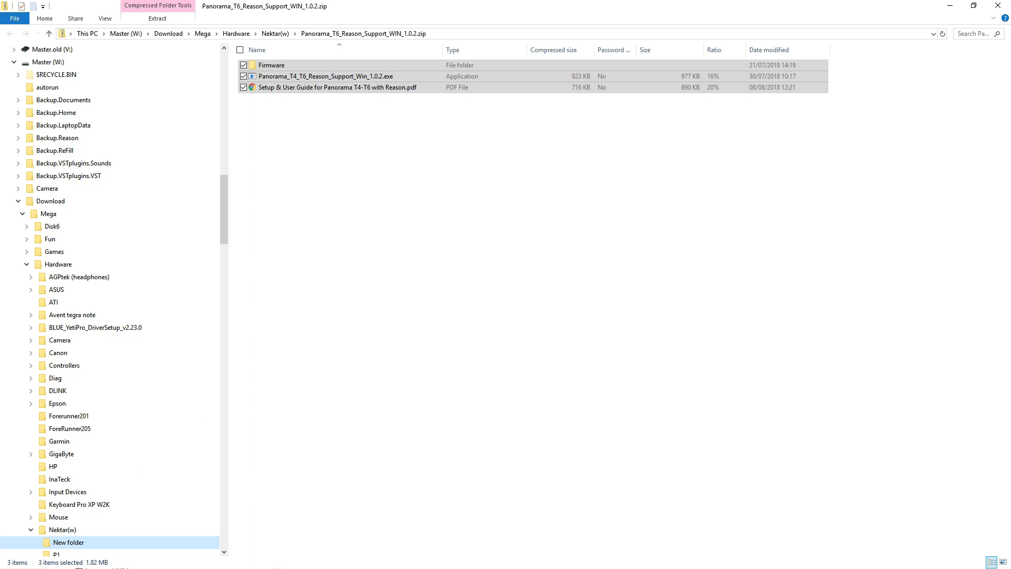
click(73, 543)
right_click(74, 542)
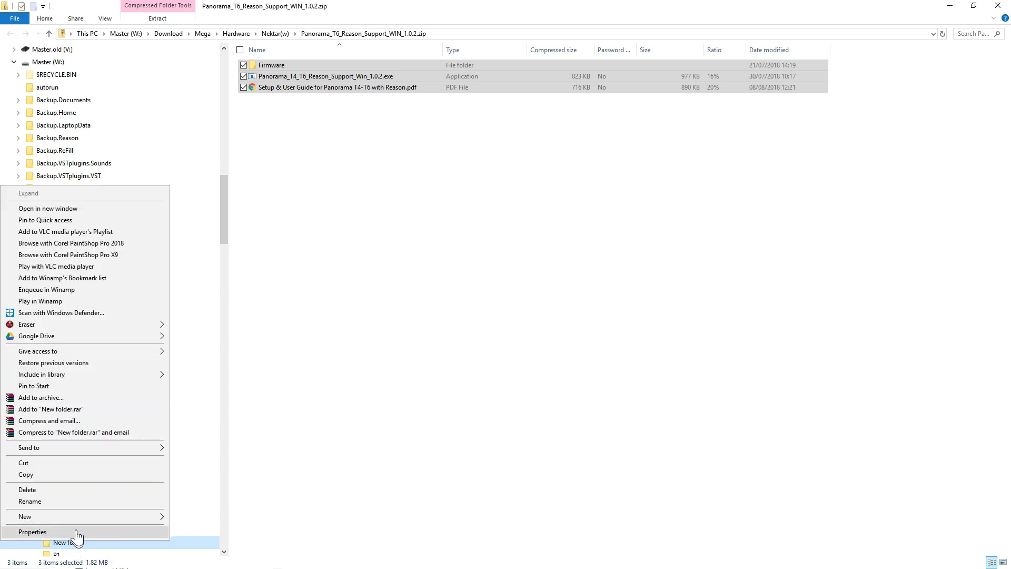
click(79, 503)
Name the folder T6, copy the zip's Firmware folder, installer and guide into it, and open it.
text(T6)
click(327, 258)
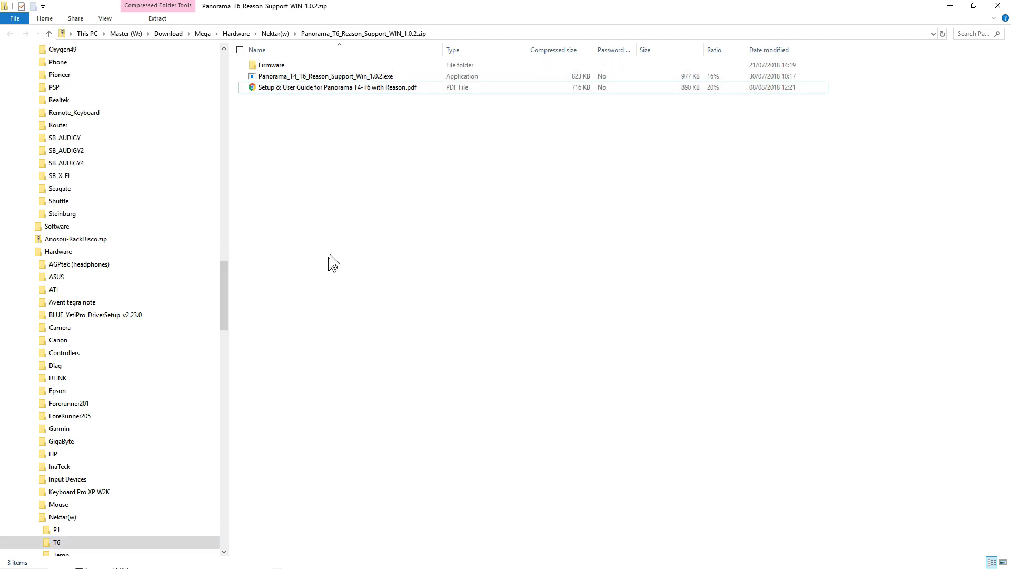
click(273, 65)
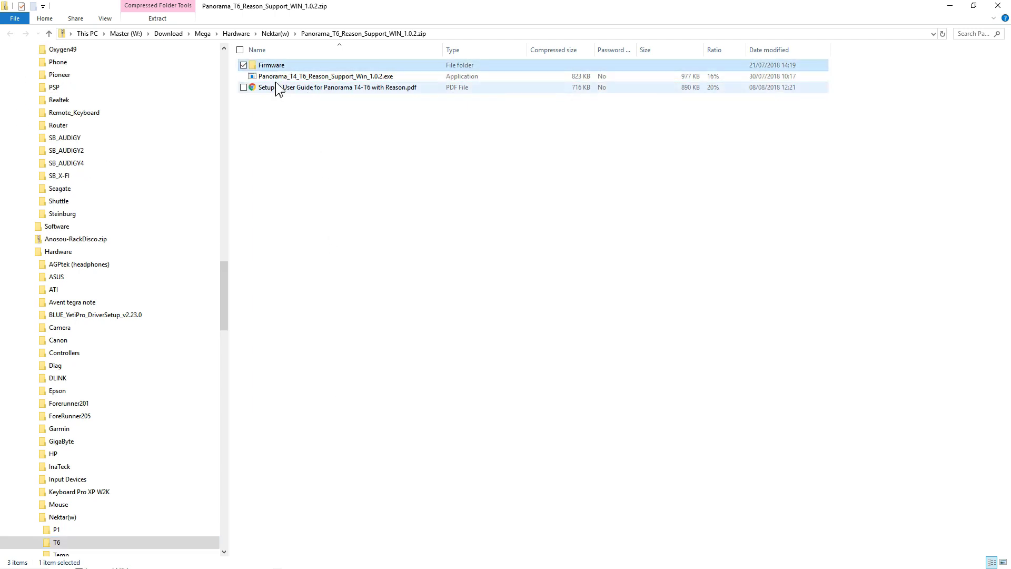
shift+click(276, 86)
drag(282, 76, 58, 518)
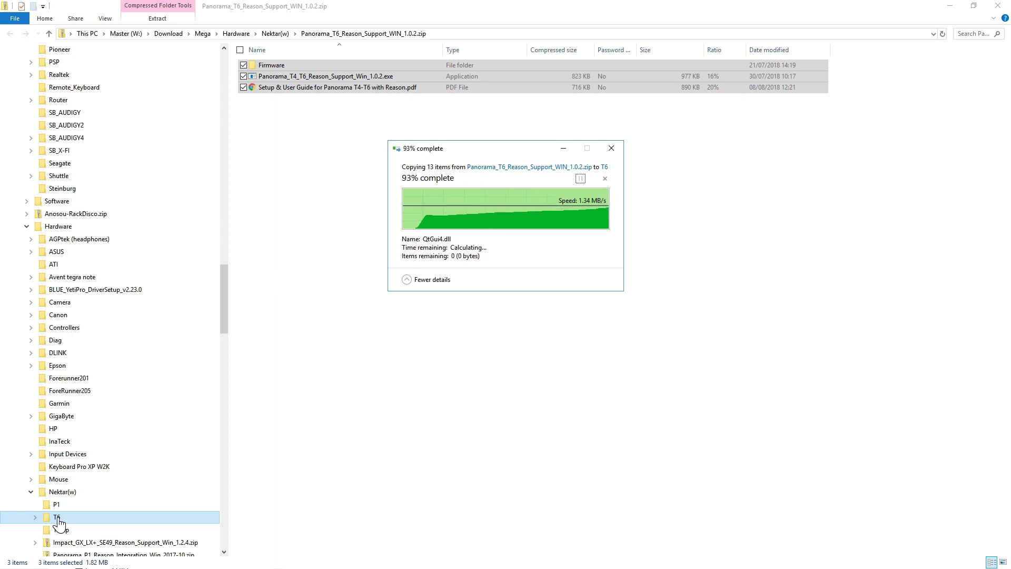
click(58, 518)
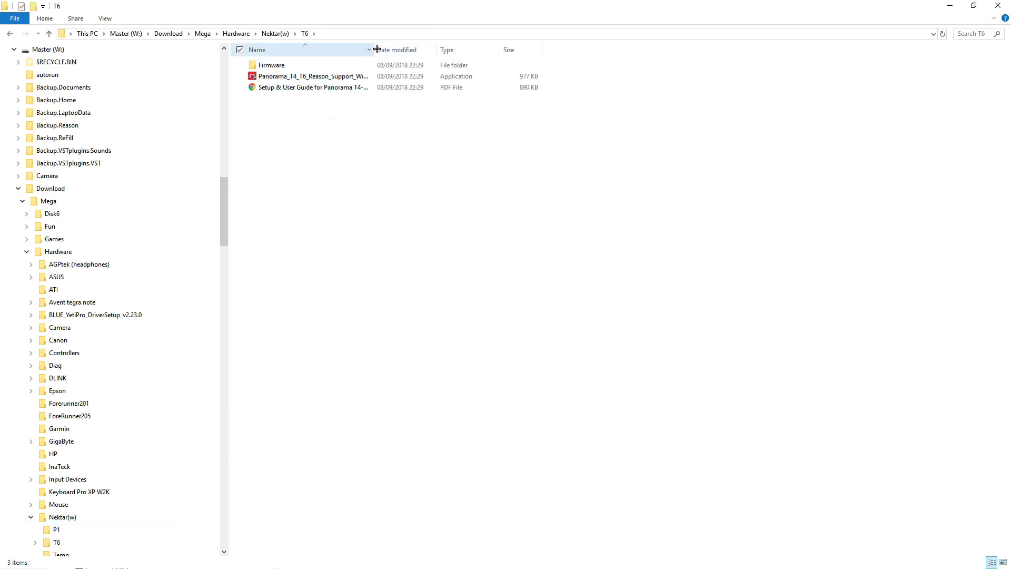
drag(377, 49, 439, 53)
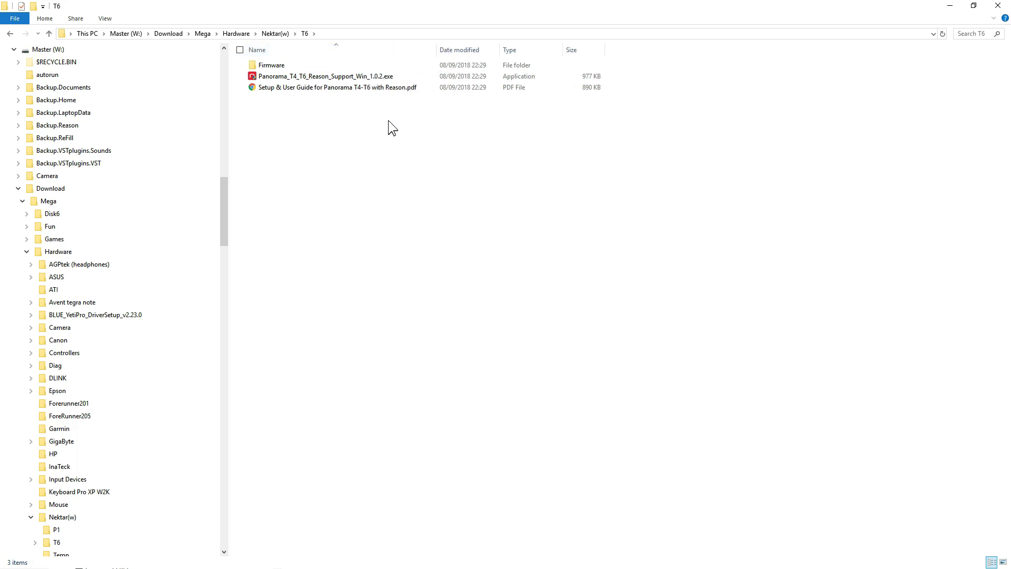
Run the Reason support installer, accept the licence, keep T4 and T6 Support ticked, and finish.
double_click(326, 77)
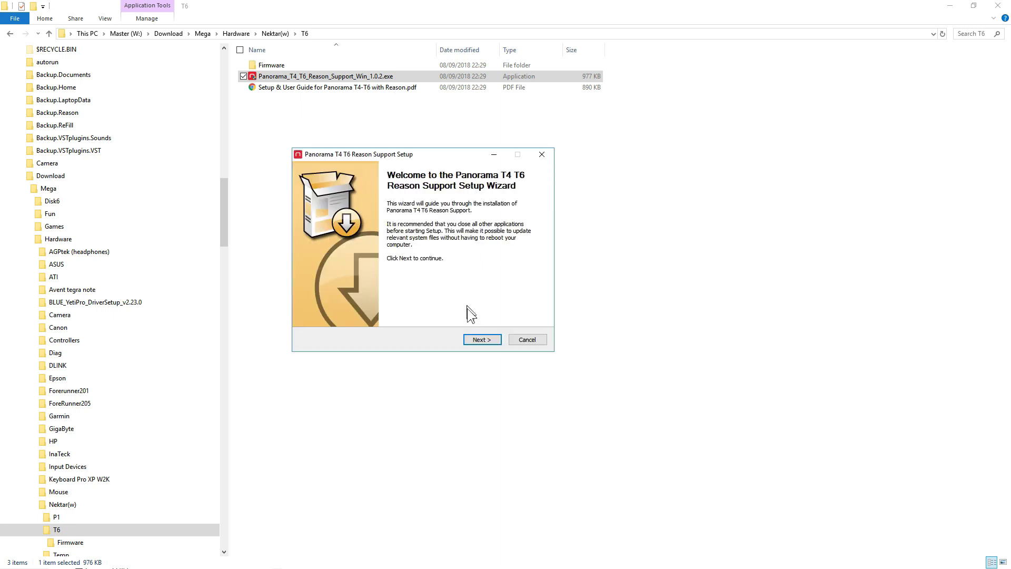
click(483, 340)
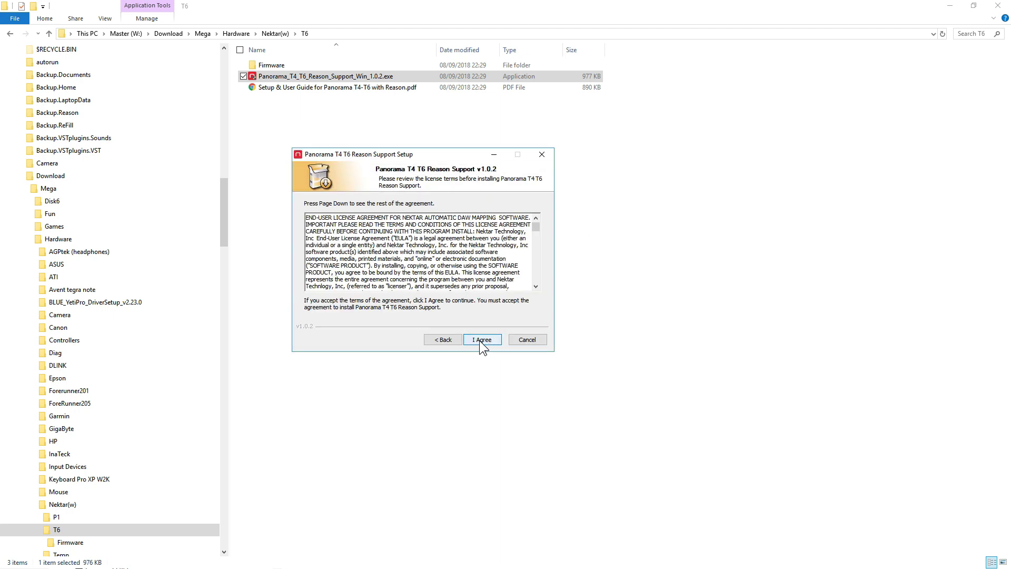
click(479, 340)
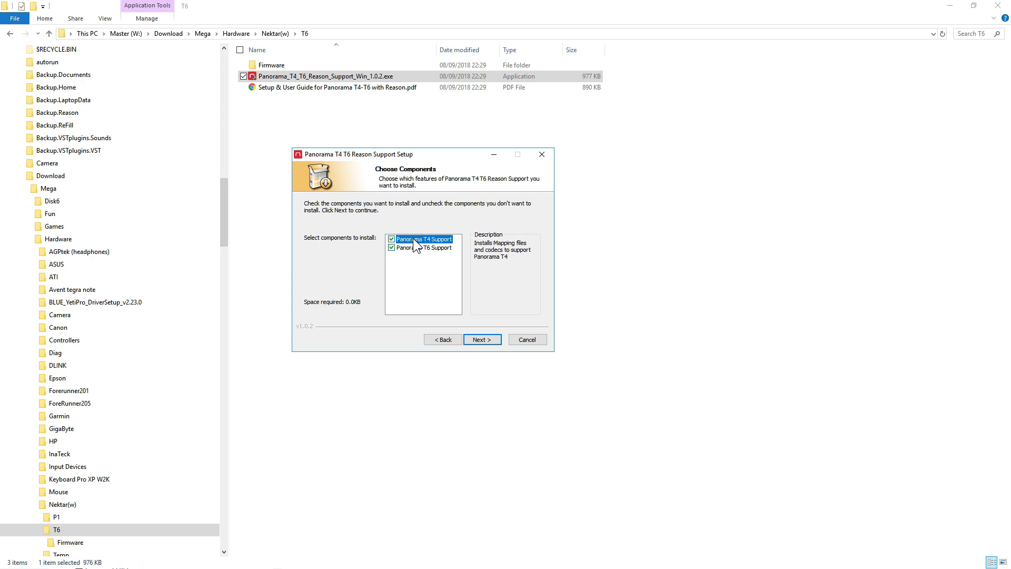
click(393, 240)
click(391, 239)
click(492, 341)
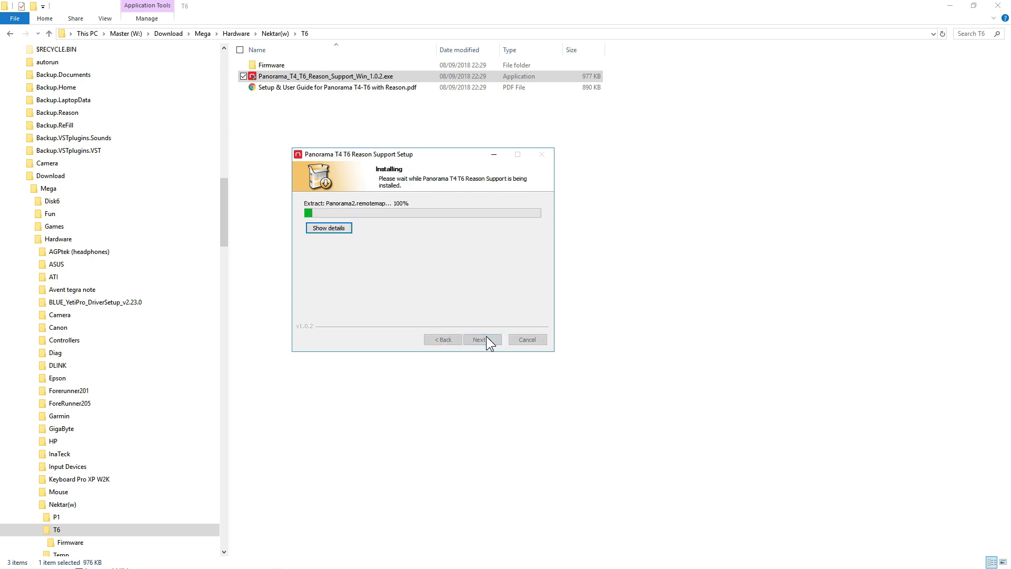
click(332, 232)
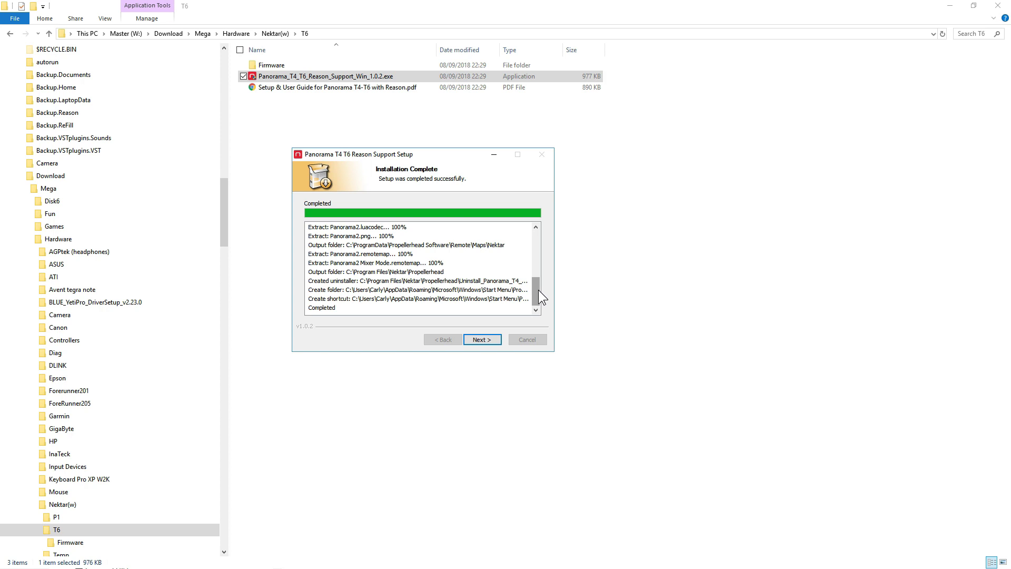
mouse_move(538, 290)
mouse_down()
mouse_move(544, 270)
mouse_move(539, 305)
mouse_up()
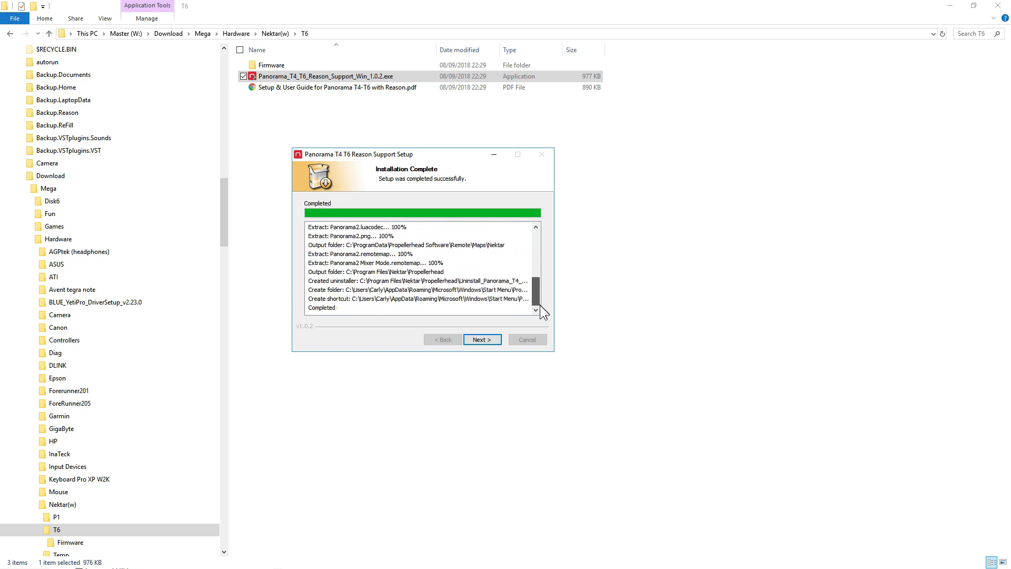
click(481, 340)
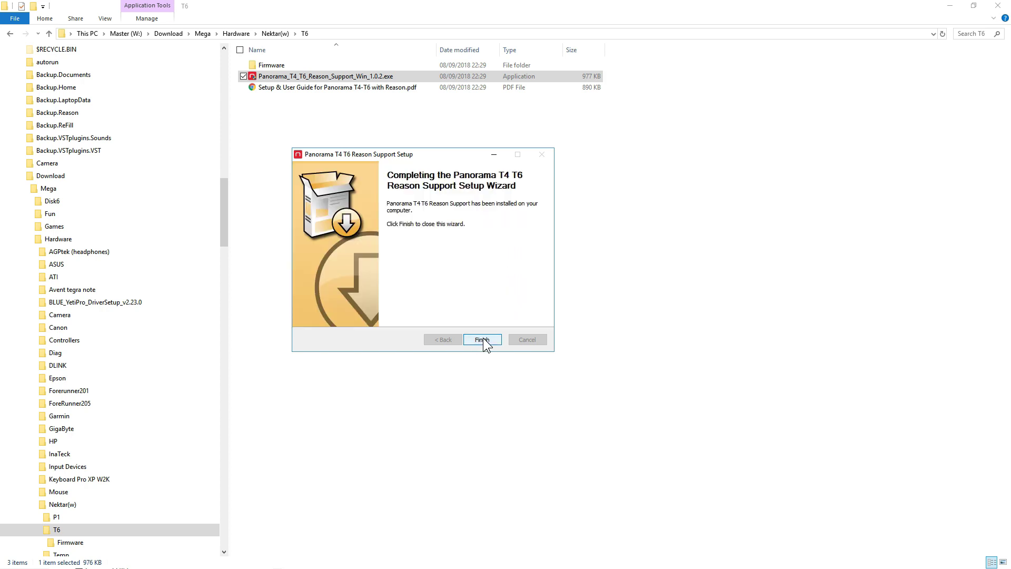
click(483, 339)
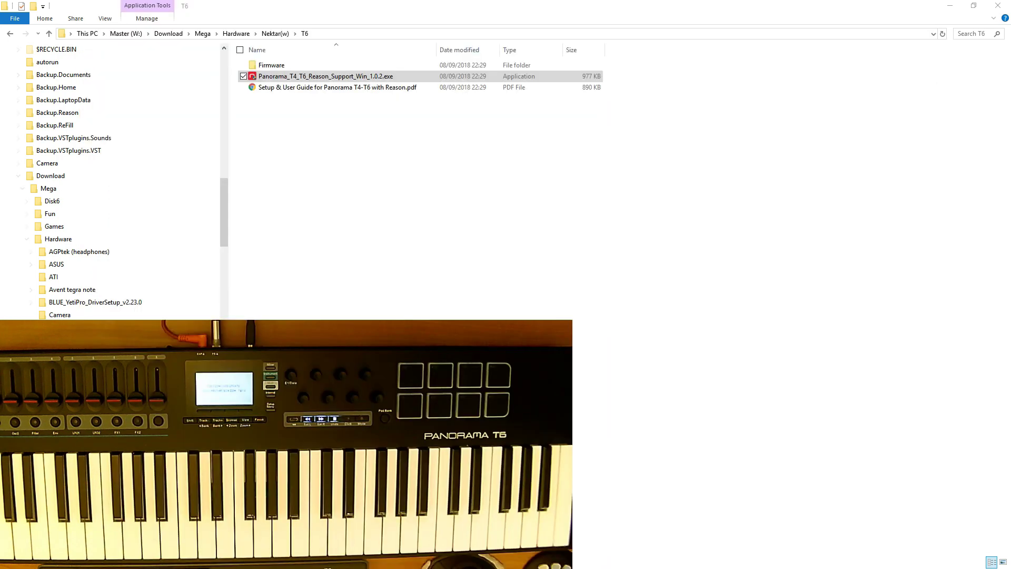
Open the Firmware folder inside the T6 folder.
click(277, 67)
double_click(276, 64)
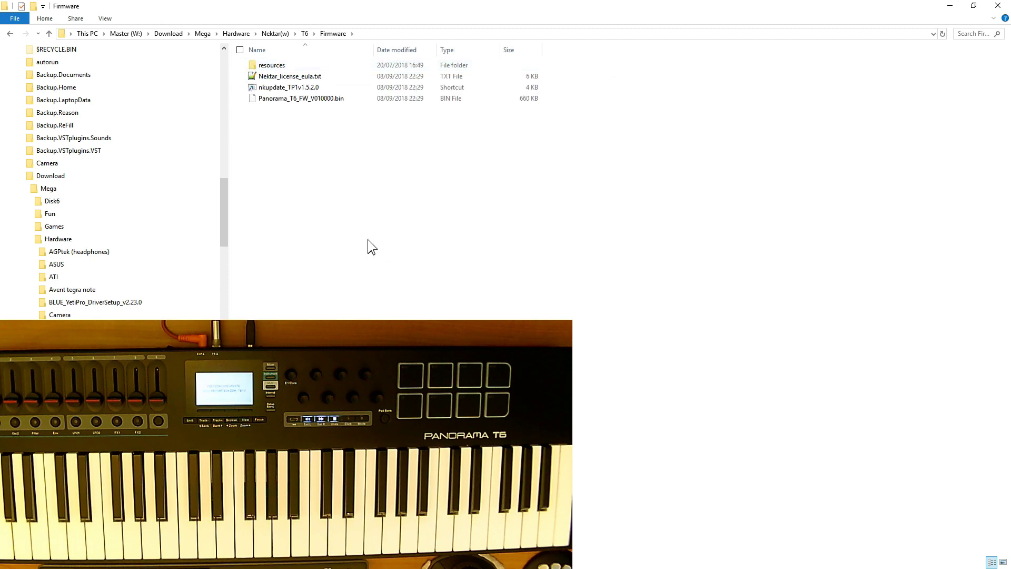
Launch nkupdate_TP1v1.5.2.0 past the SmartScreen warning, then return to the T6 folder.
double_click(282, 88)
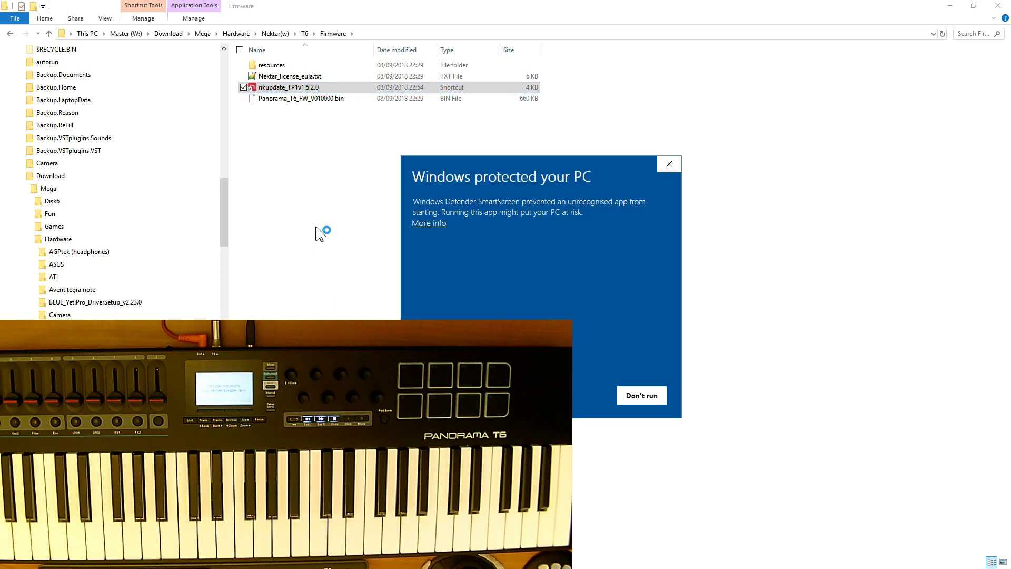
click(428, 223)
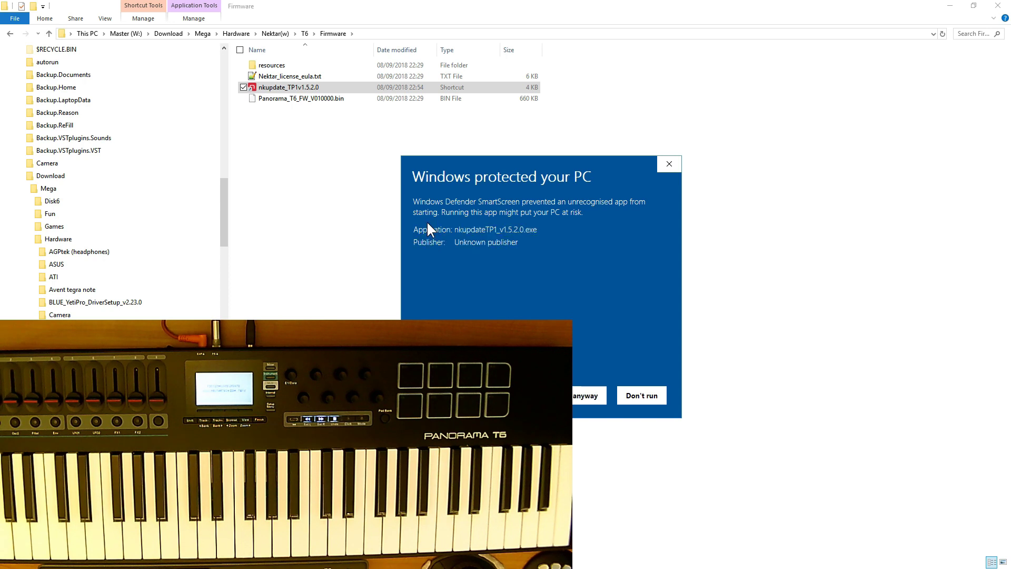
click(575, 405)
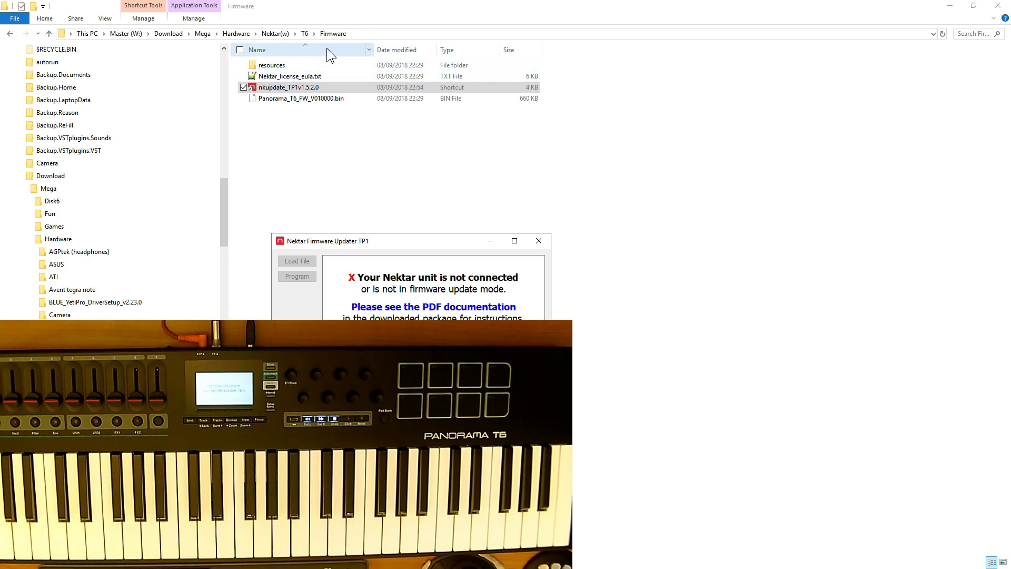
click(307, 35)
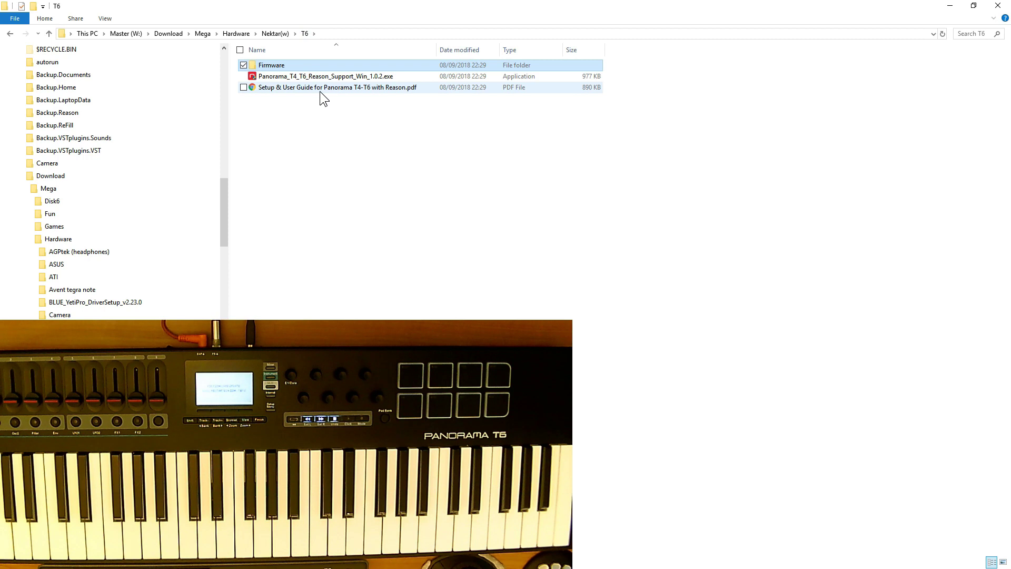
Open the Panorama T4-T6 with Reason setup guide PDF in Chrome, fitted to the page.
double_click(321, 88)
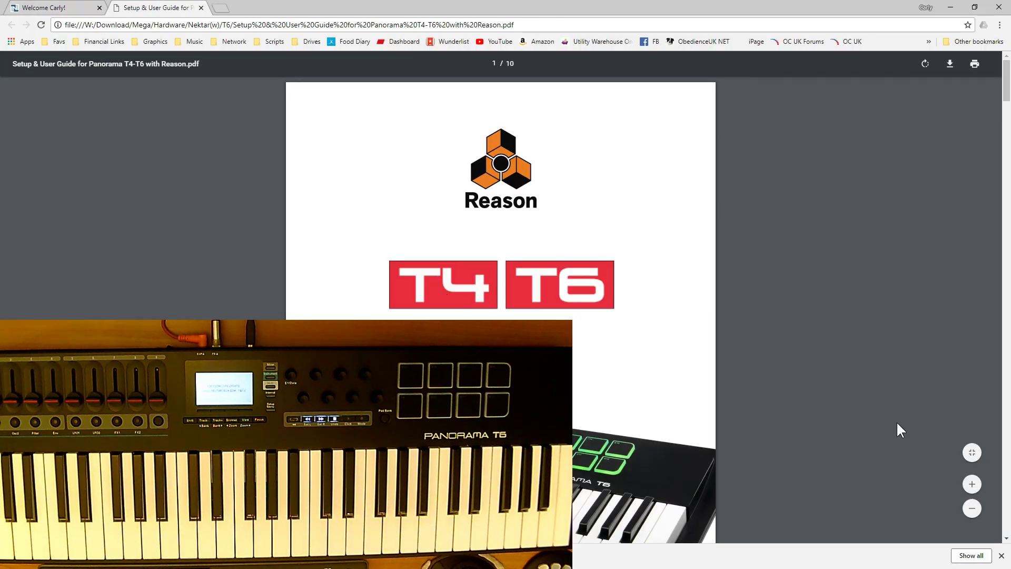
click(973, 453)
scroll(500, 185, down, 10)
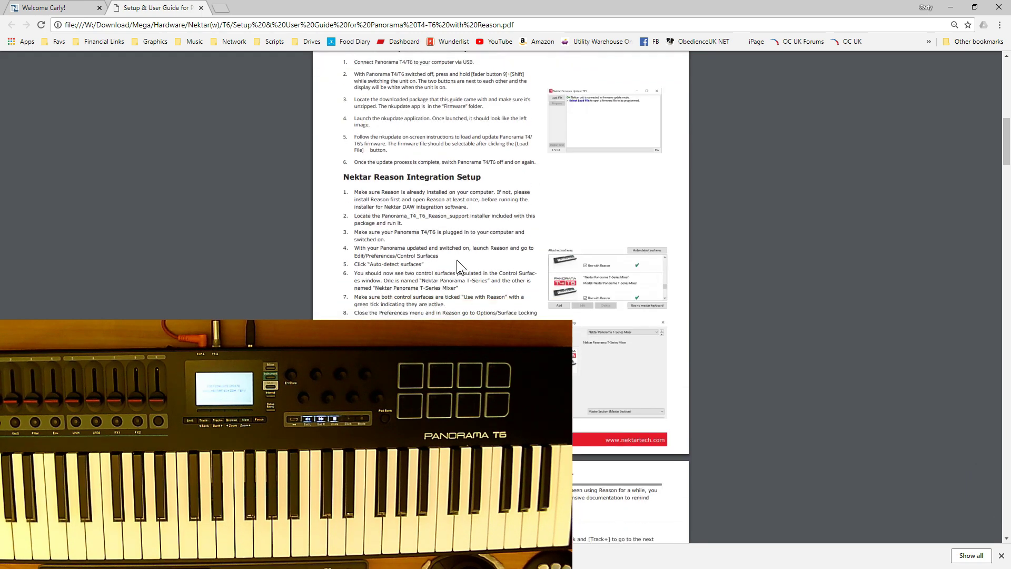
scroll(447, 190, up, 1)
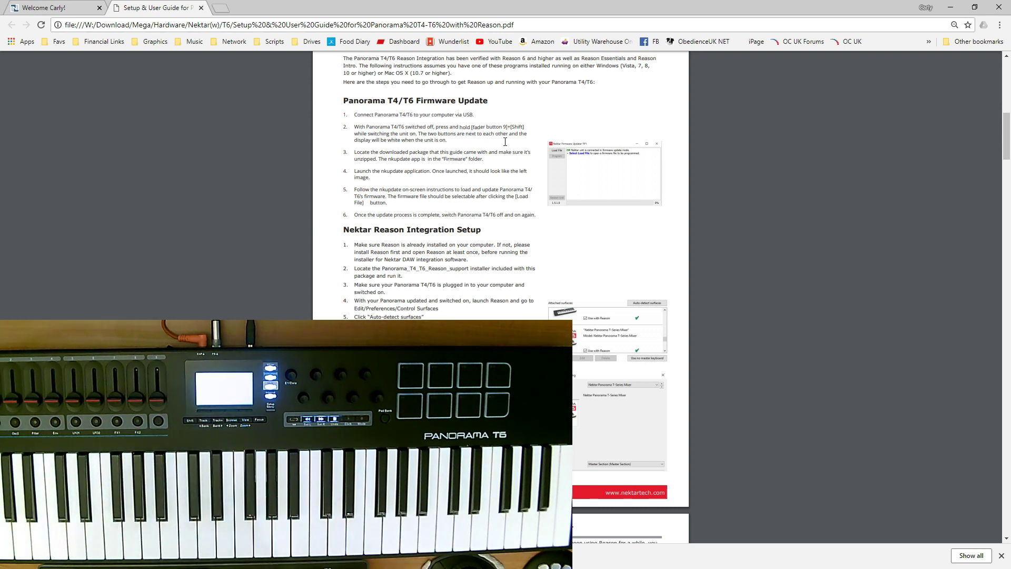
mouse_move(609, 86)
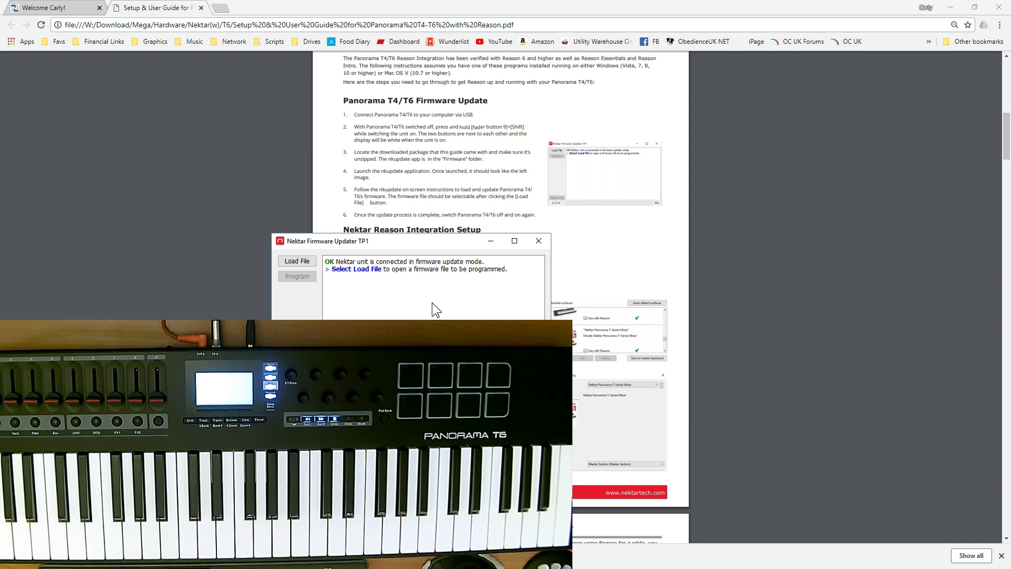
Load Panorama_T6_FW_V010000.bin, program and verify it on the Panorama T6, then exit the updater.
click(294, 260)
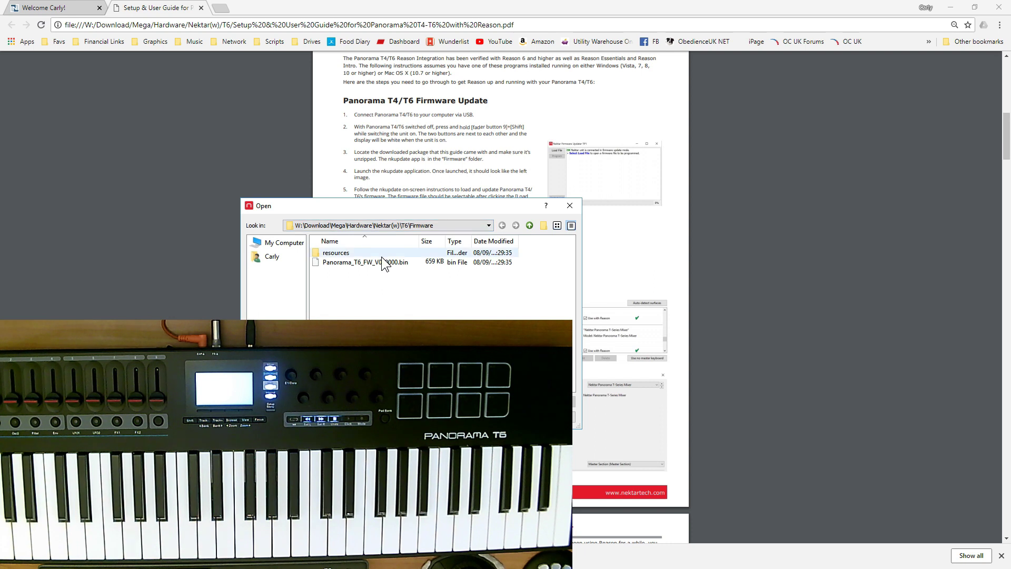
click(361, 262)
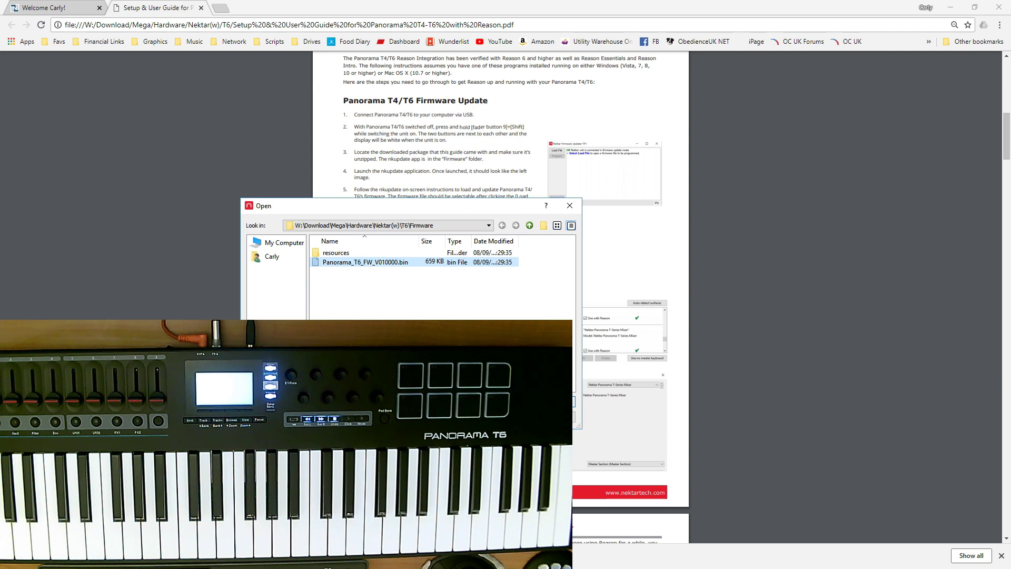
key(Return)
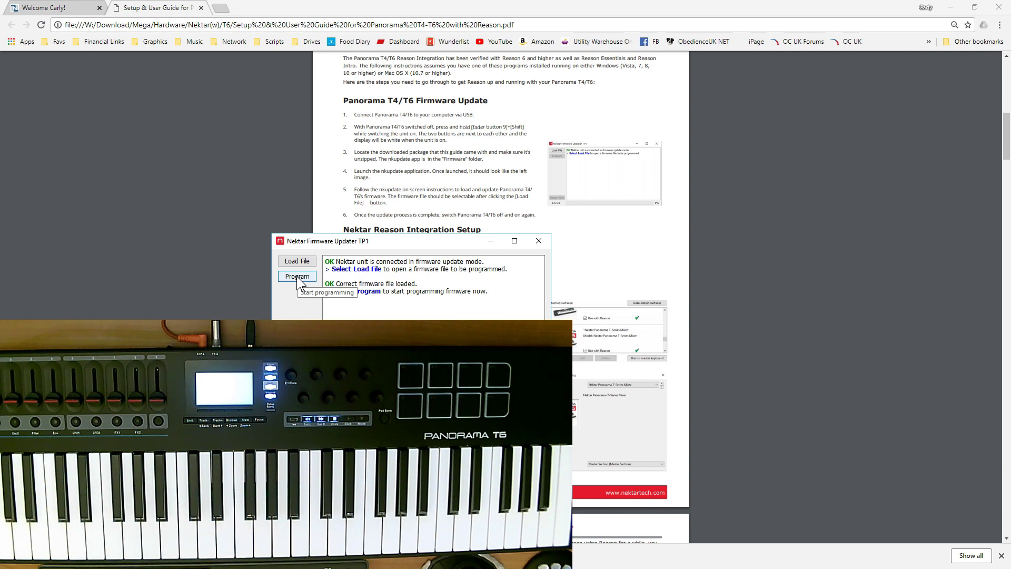
click(298, 278)
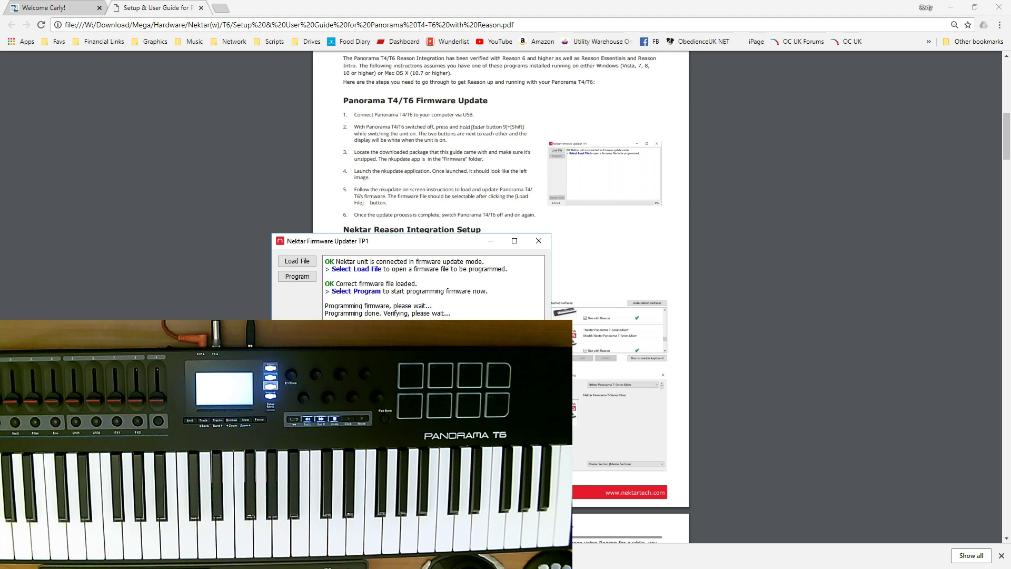
click(541, 242)
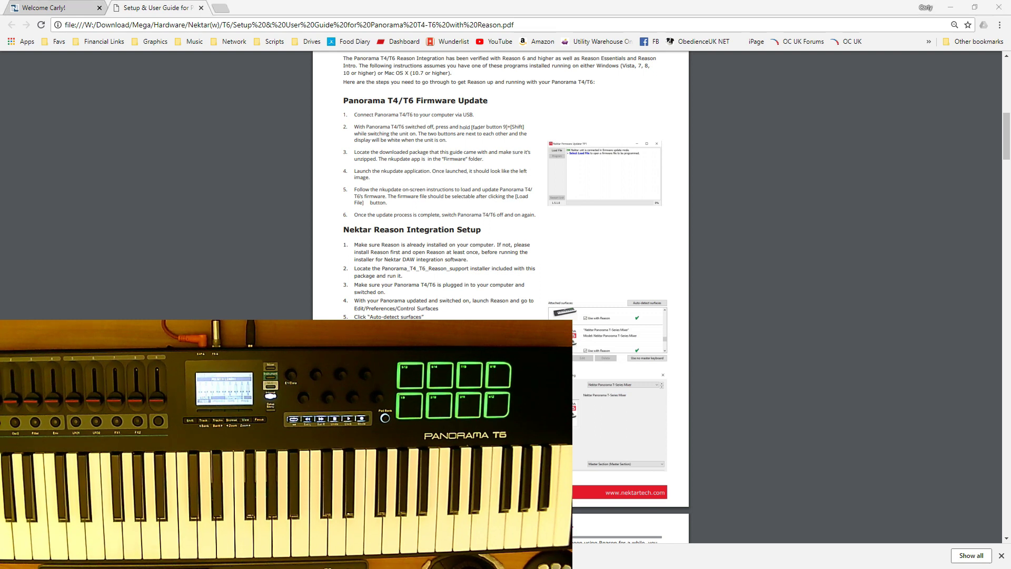
Bring the Reason window in front of Chrome and maximize it.
key(alt+Tab)
drag(226, 24, 594, 69)
double_click(585, 65)
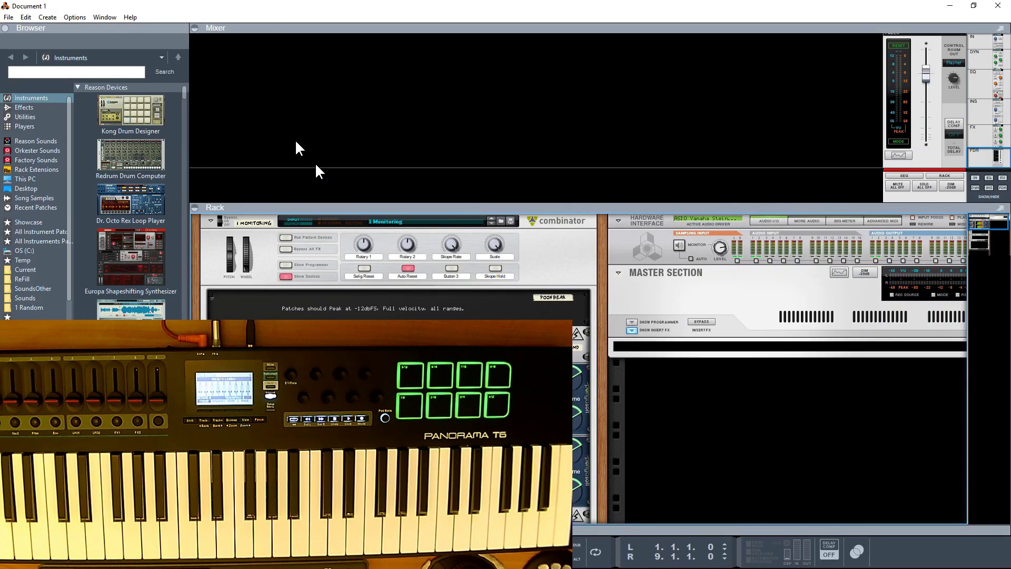
Auto-detect the attached control surfaces on the Control Surfaces page of Reason's Preferences.
click(26, 17)
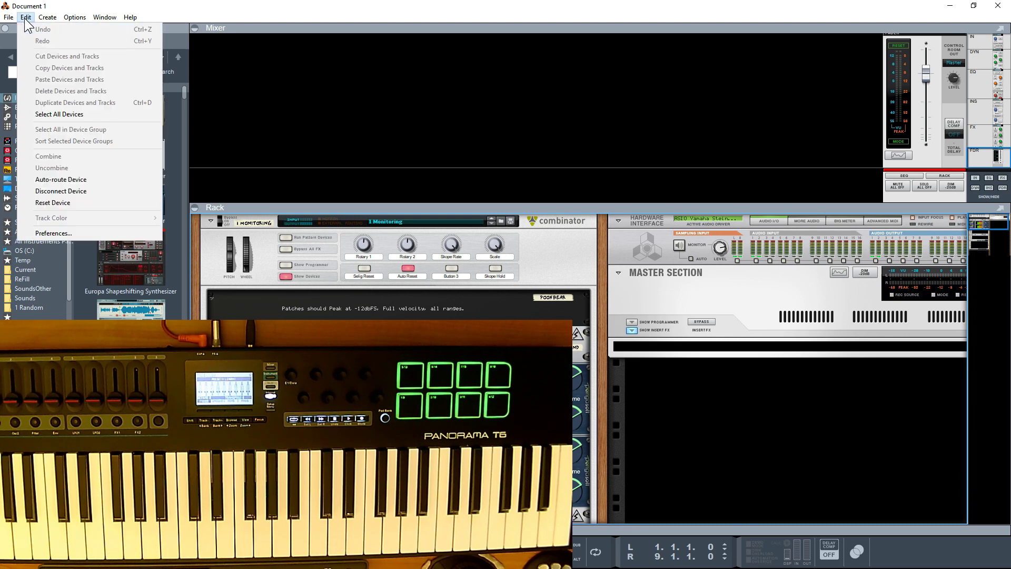
click(71, 233)
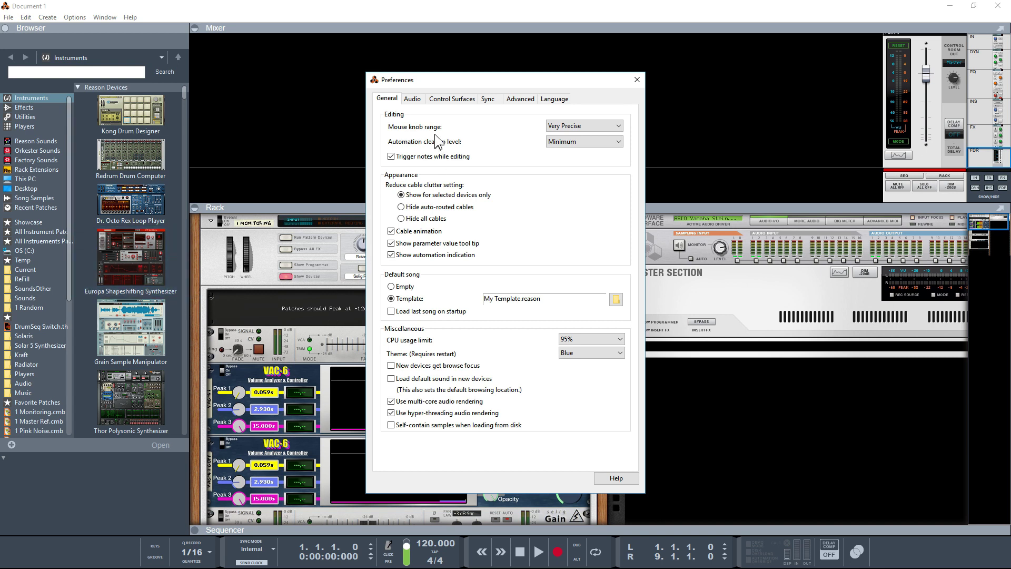
click(452, 99)
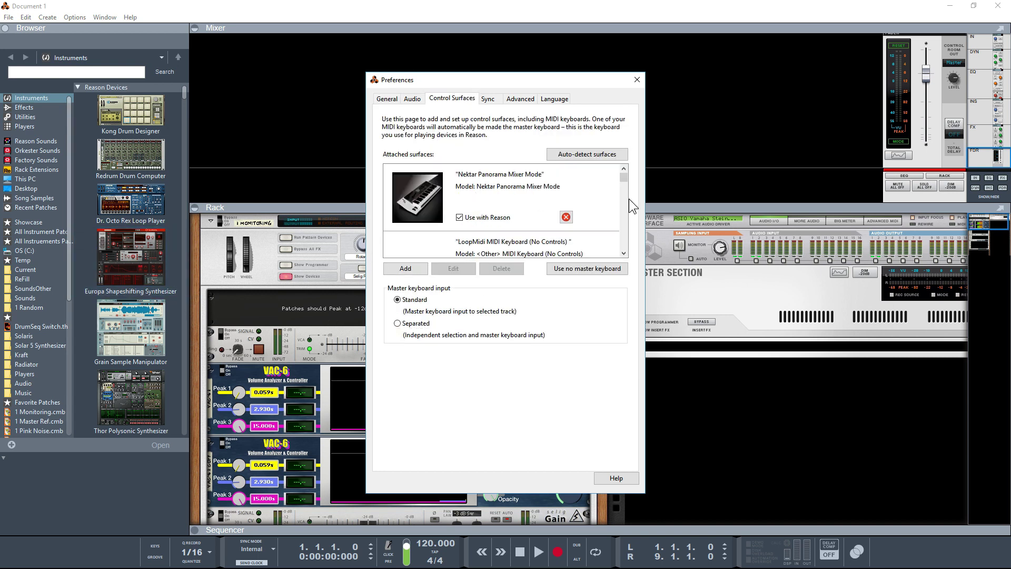
mouse_move(624, 180)
mouse_down()
mouse_move(616, 246)
mouse_move(627, 166)
mouse_up()
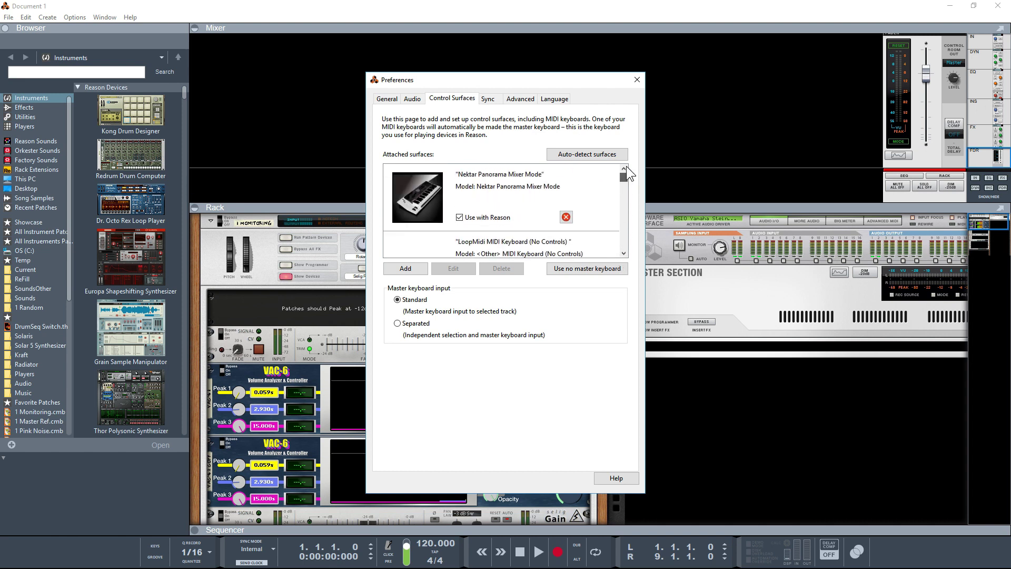
click(578, 154)
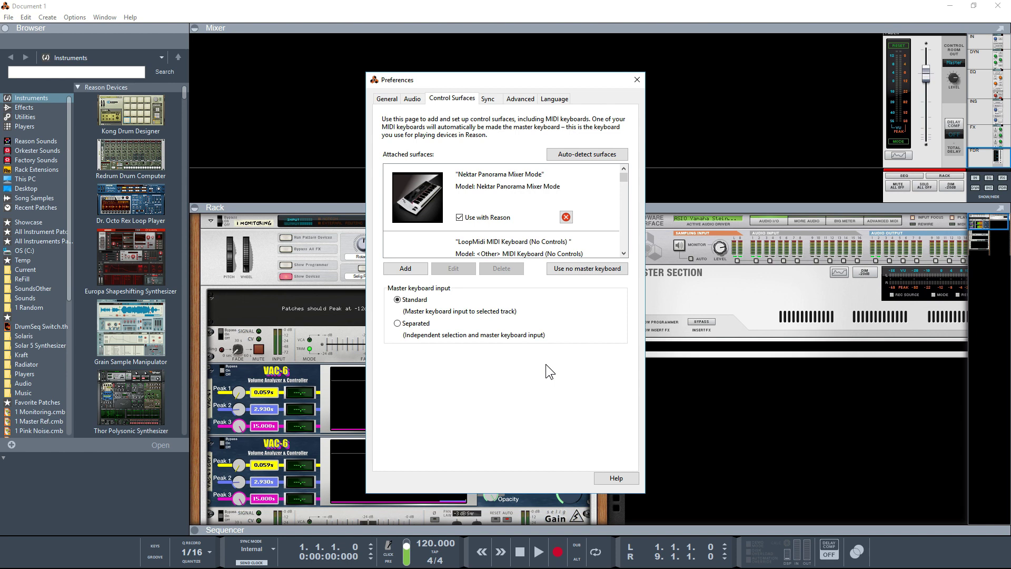
Scroll the attached surfaces list to confirm both Nektar Panorama T-Series entries are listed and enabled.
drag(627, 177, 625, 254)
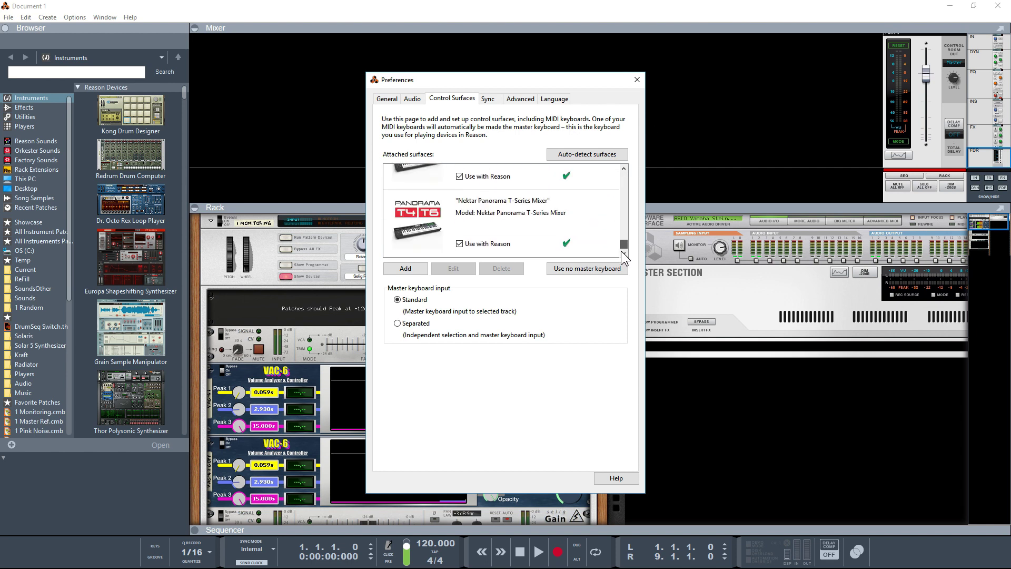
click(624, 169)
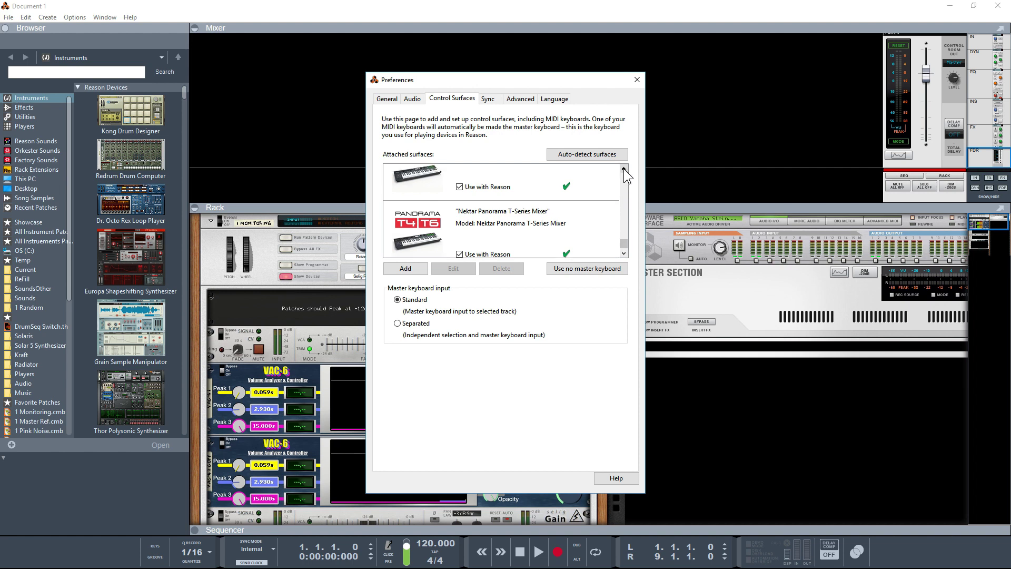
click(624, 169)
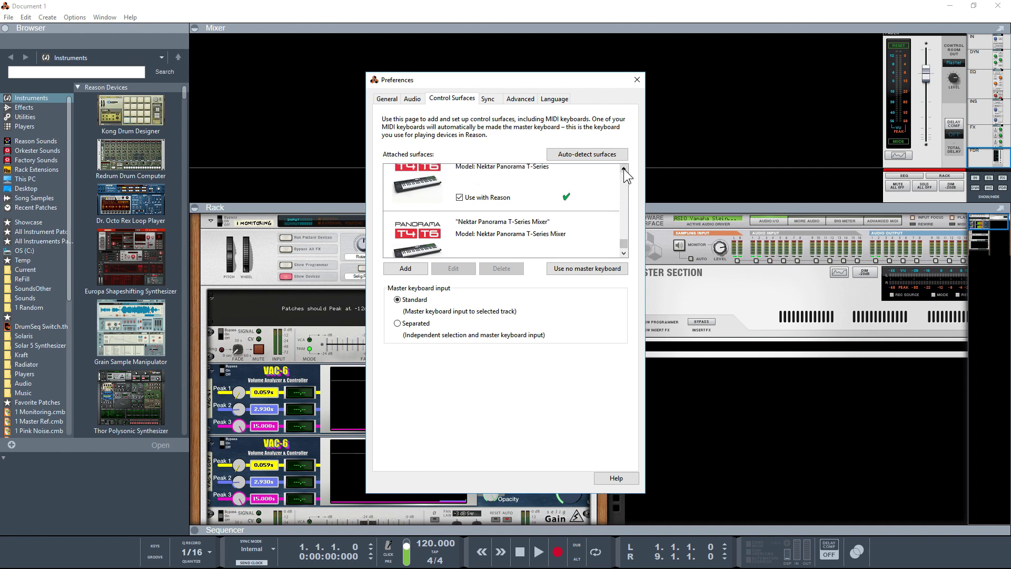
click(625, 254)
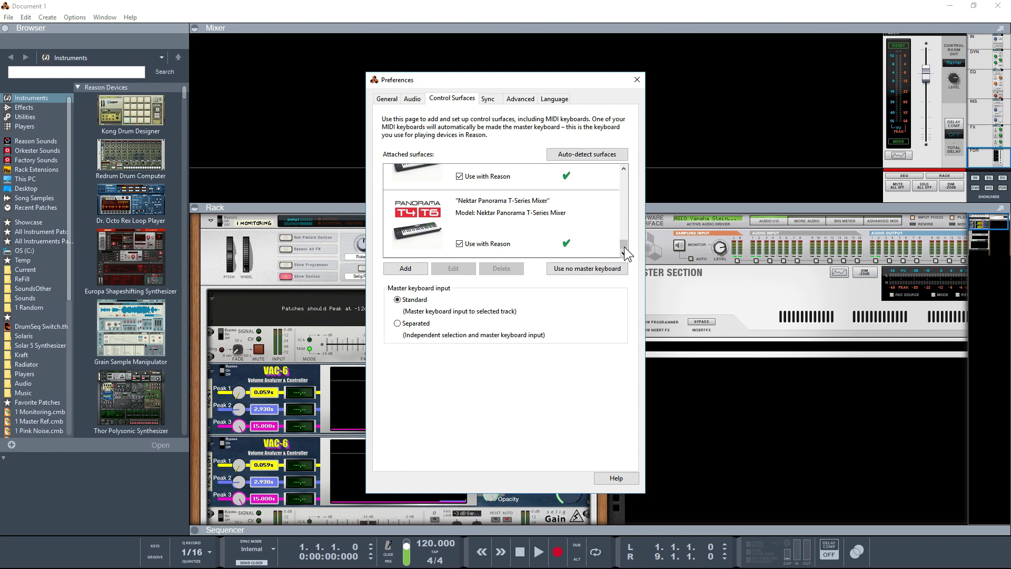
scroll(624, 239, down, 1)
drag(625, 240, 623, 244)
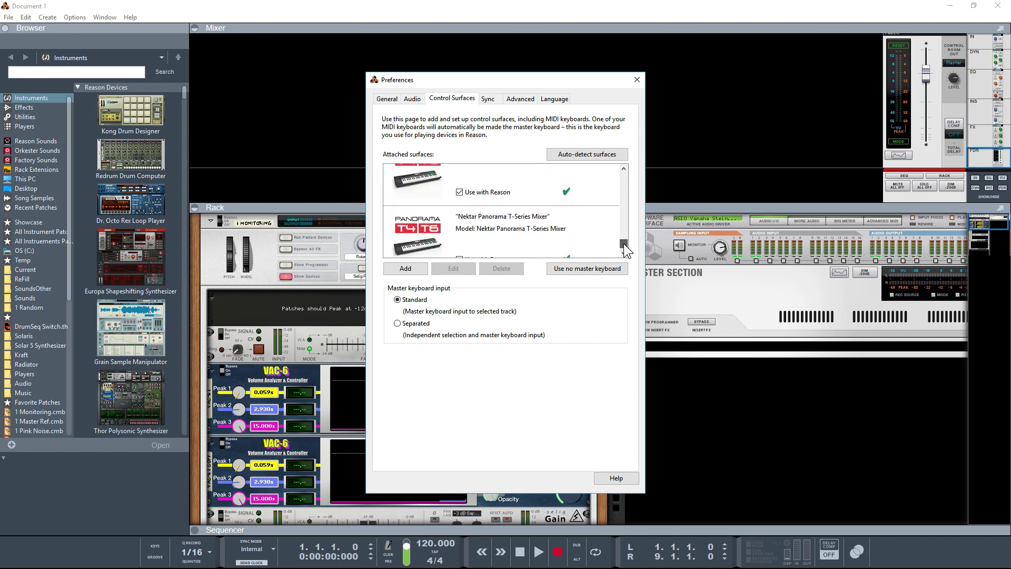
click(624, 168)
click(623, 168)
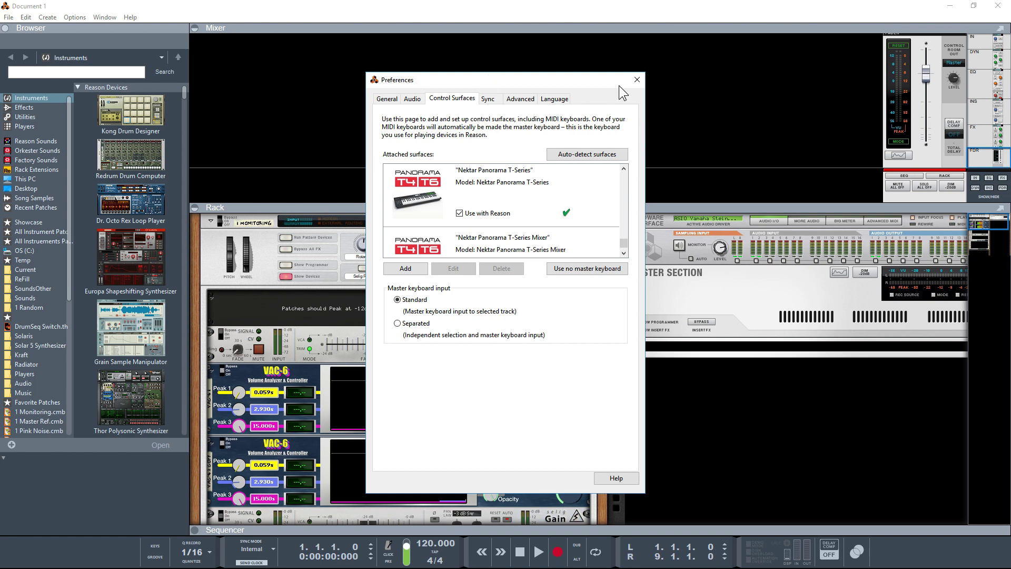
Close Preferences, then in Surface Locking lock the Nektar Panorama T-Series Mixer to the Master Section device.
click(641, 80)
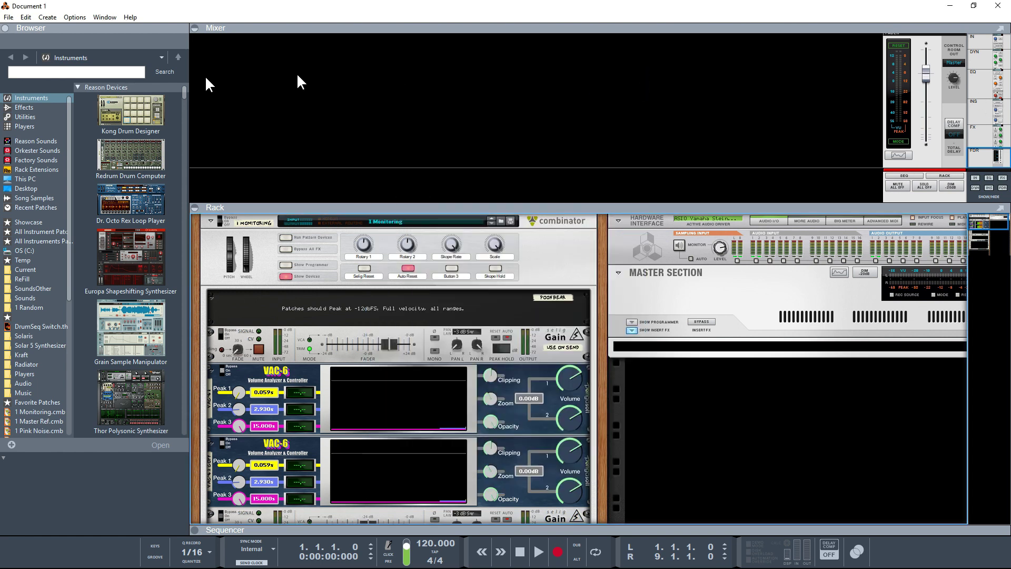
click(74, 17)
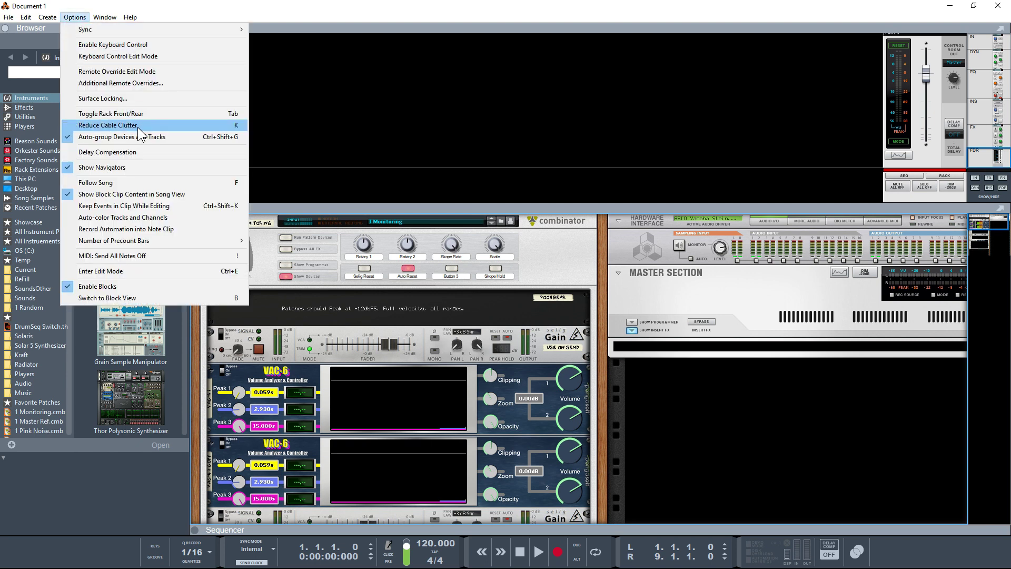
click(106, 99)
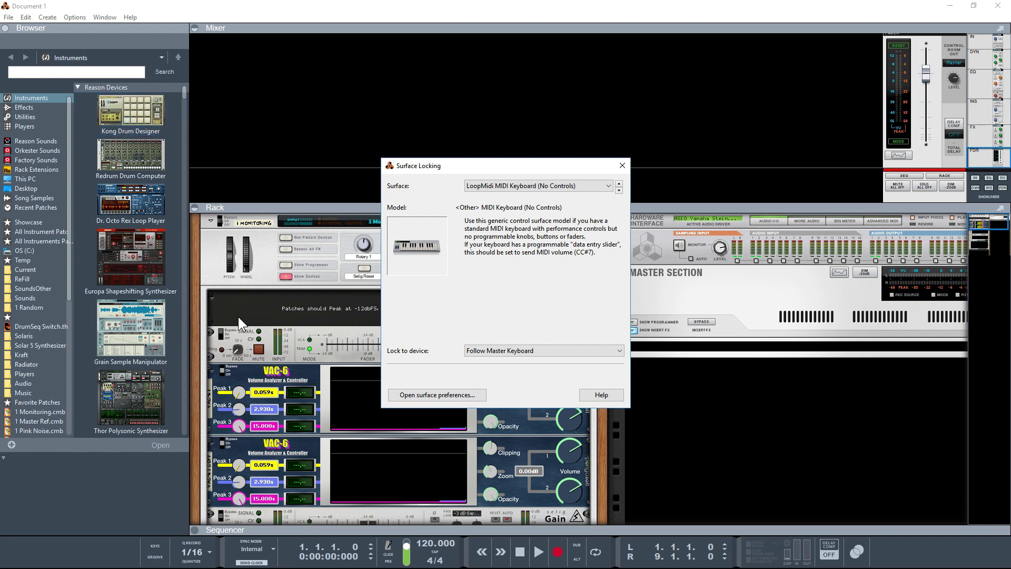
click(611, 187)
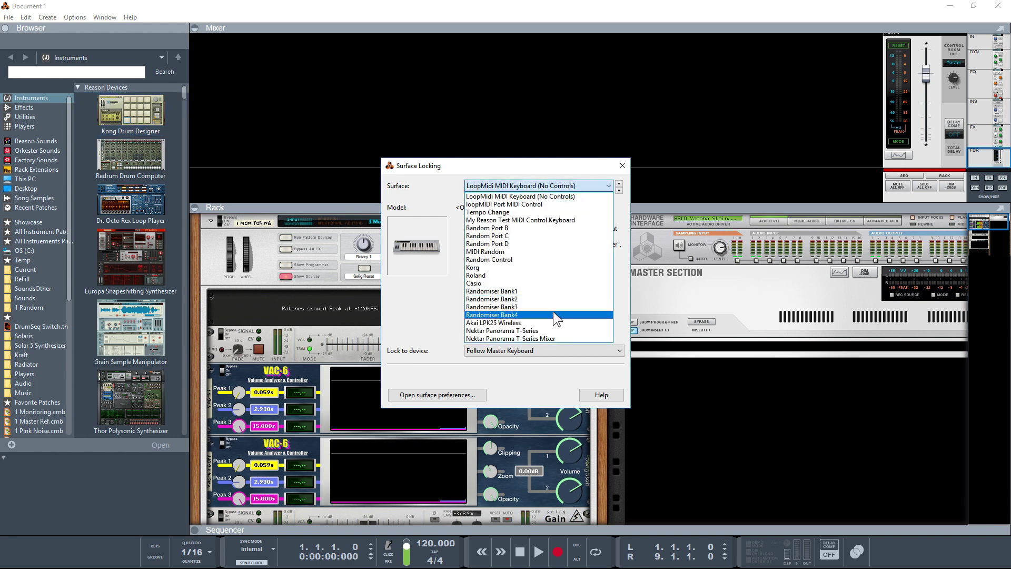
click(546, 339)
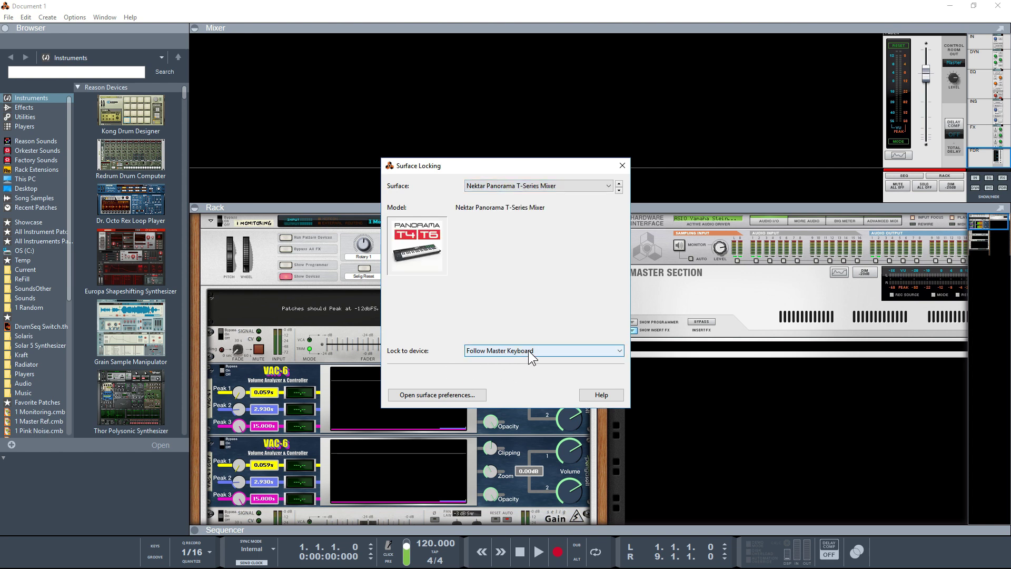
click(529, 351)
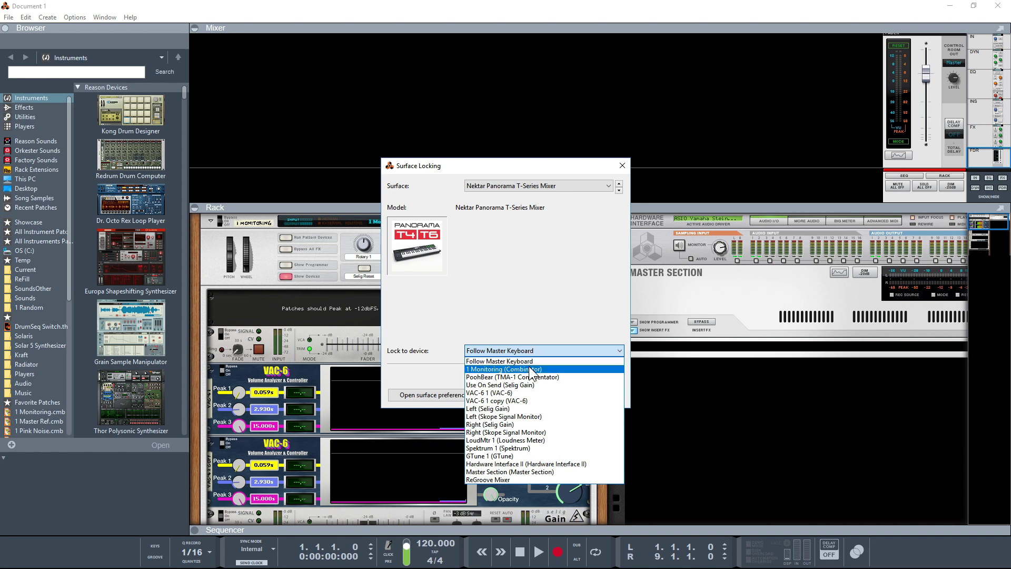
click(529, 471)
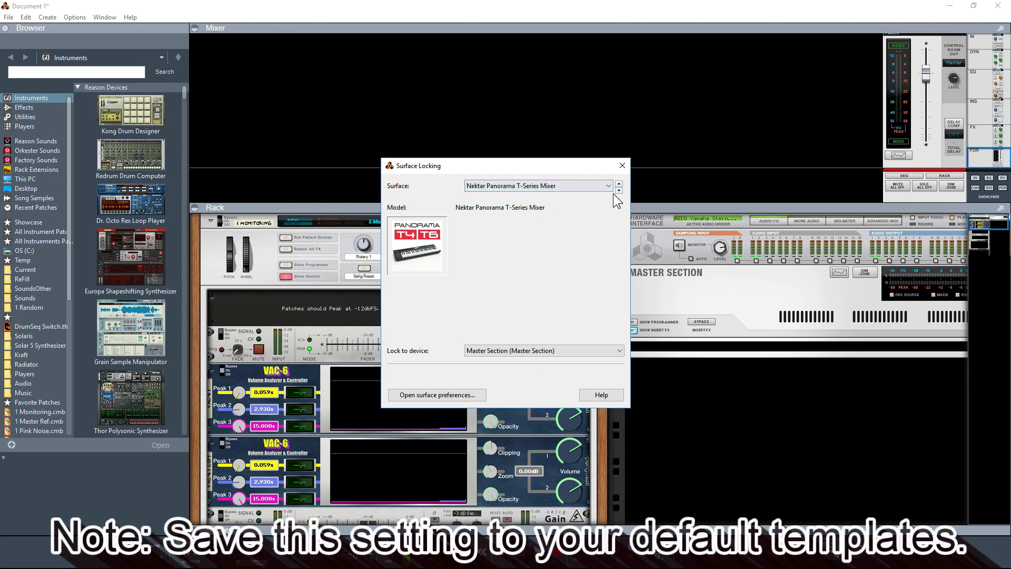
click(623, 168)
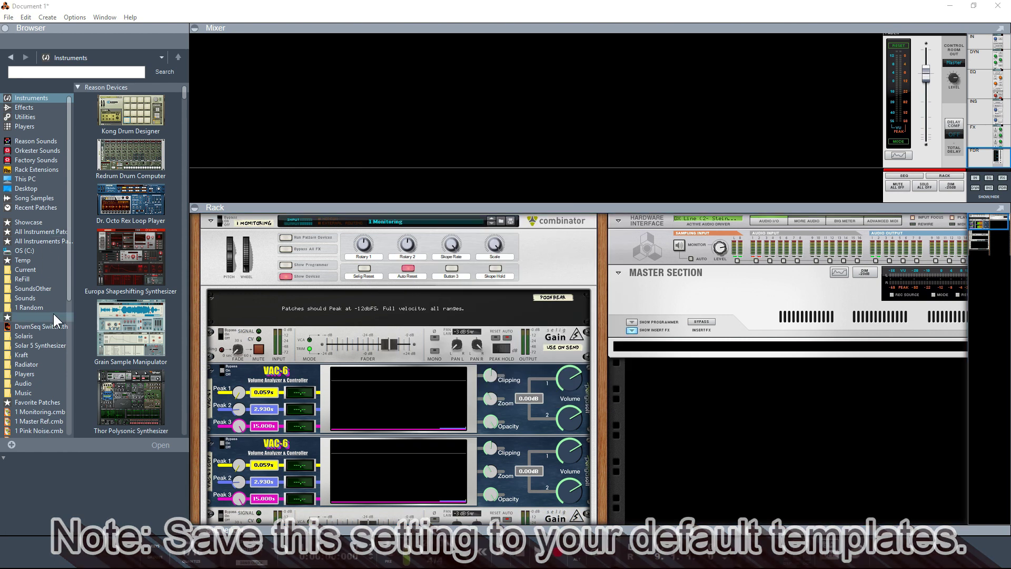
Drag Europa Shapeshifting Synthesizer from the Browser's Instruments into the rack, creating Europa 1.
drag(131, 262, 696, 419)
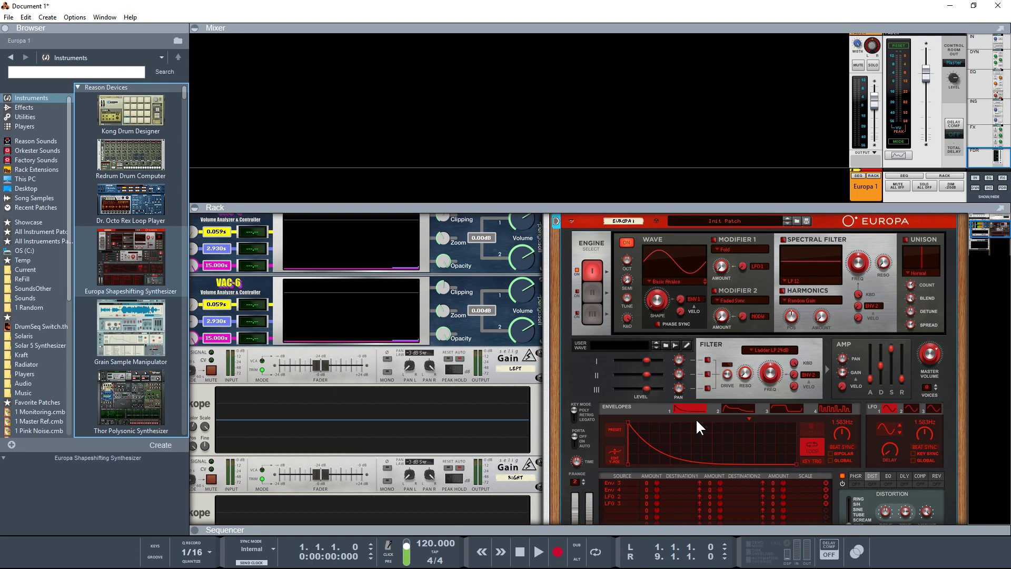